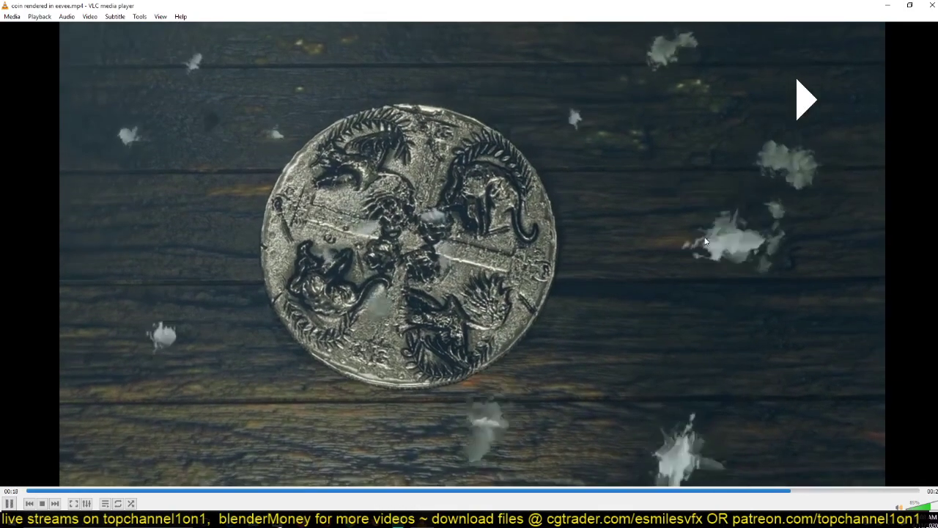
Step: Play through the finished Eevee coin render video, pause it near the end, and minimize the video player
{"action": "key", "text": "space"}
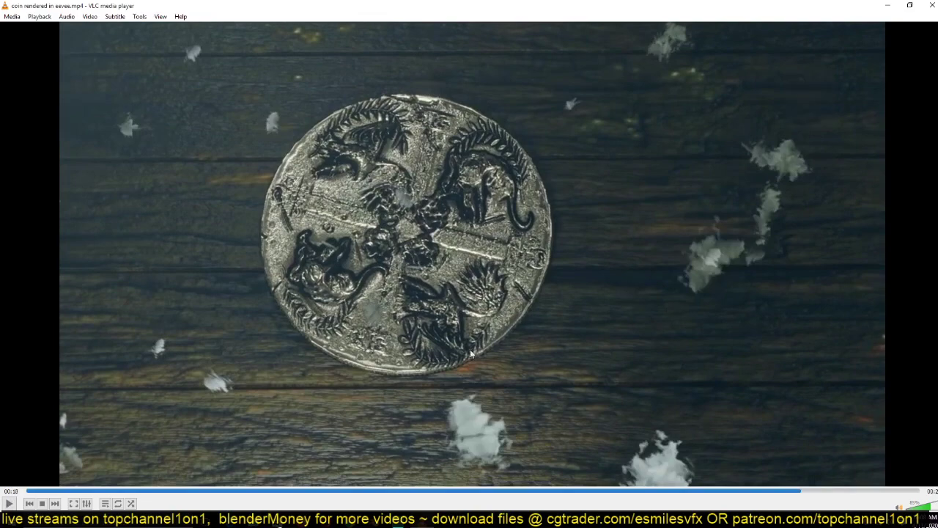
{"action": "key", "text": "space"}
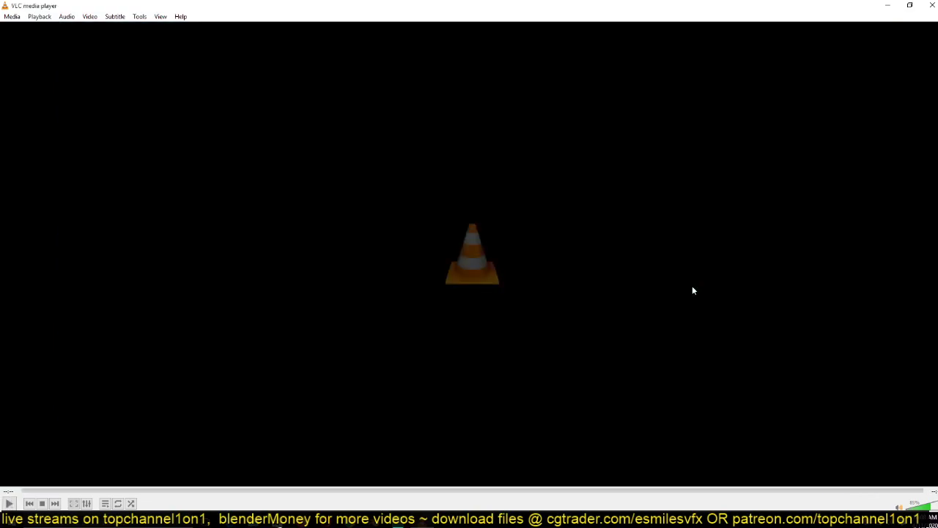
{"action": "left_click", "coordinate": [9, 504]}
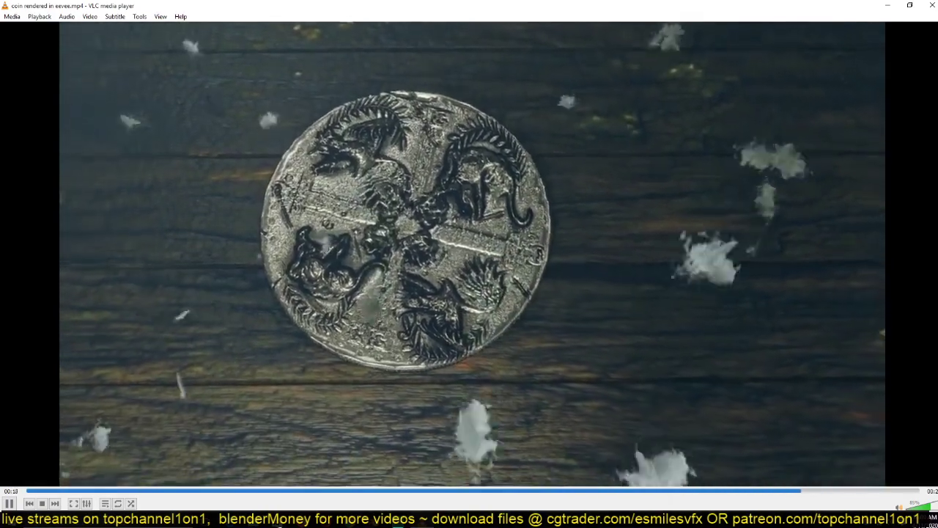
{"action": "key", "text": "space"}
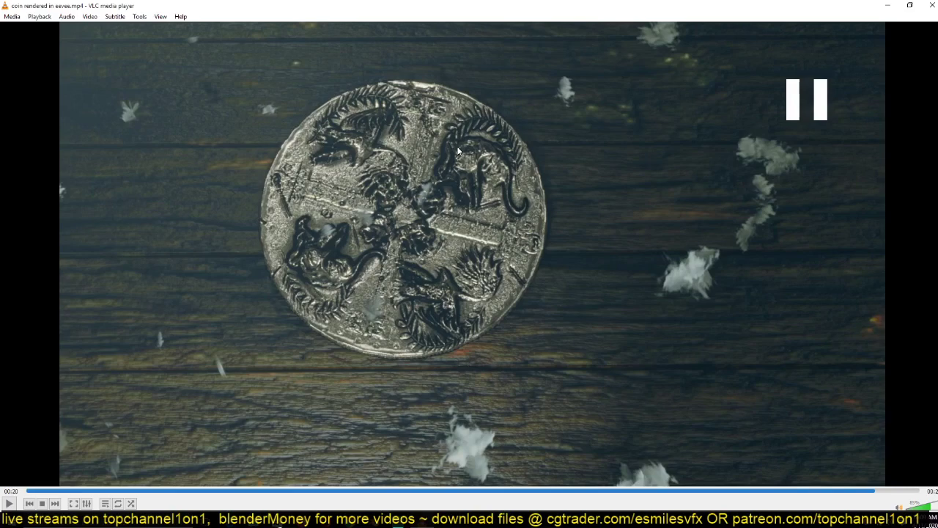
{"action": "left_click", "coordinate": [893, 5]}
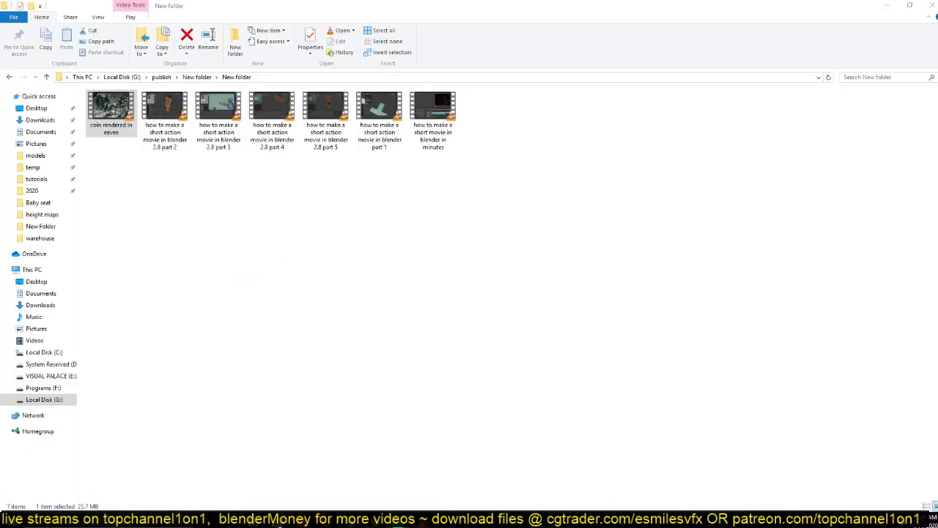
Step: Switch to the Blender coin scene and inspect the coin model up close and from the front
{"action": "mouse_move", "coordinate": [376, 521]}
{"action": "left_click", "coordinate": [387, 465]}
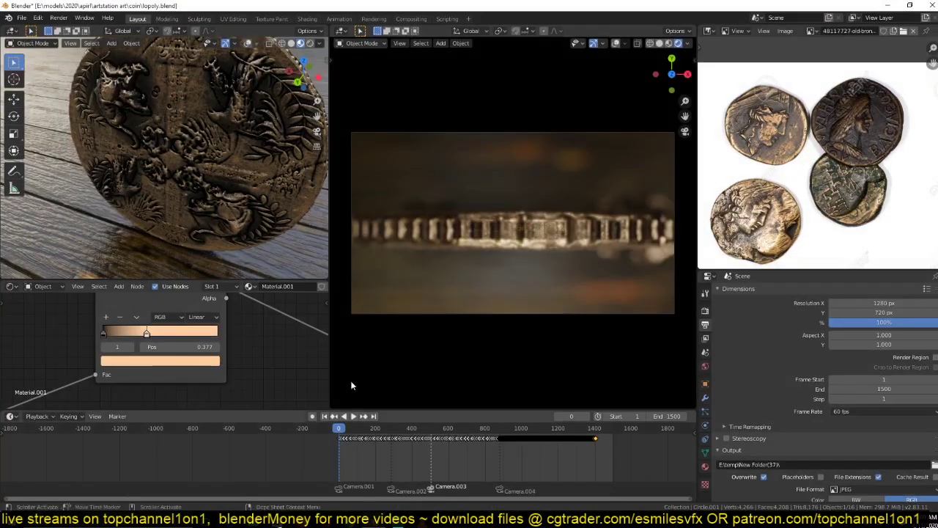
{"action": "scroll", "coordinate": [119, 196], "scroll_direction": "down", "scroll_amount": 5}
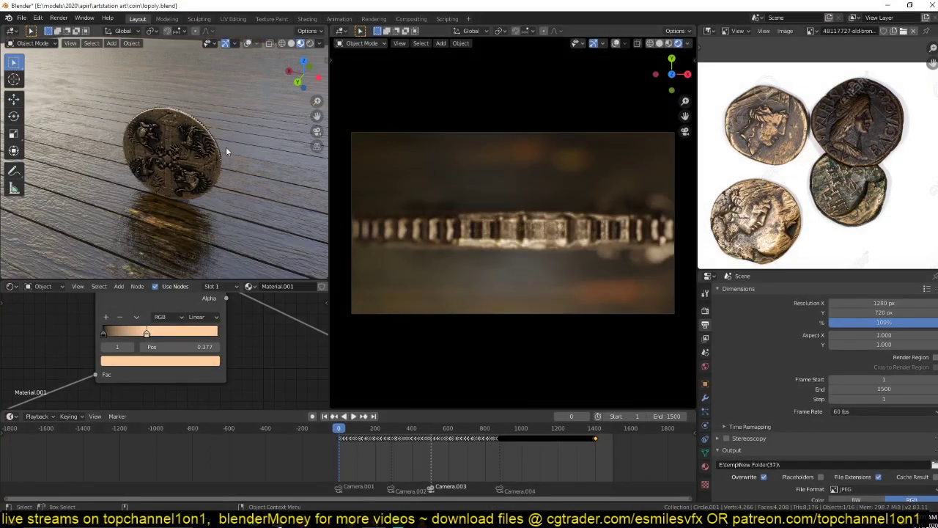
{"action": "scroll", "coordinate": [126, 173], "scroll_direction": "up", "scroll_amount": 6}
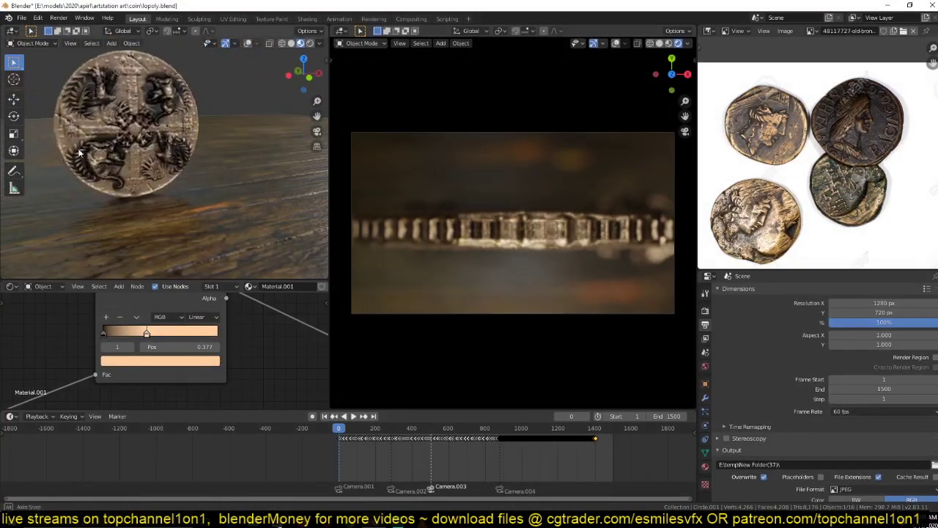
{"action": "mouse_move", "coordinate": [107, 174]}
{"action": "middle_mouse_down"}
{"action": "mouse_move", "coordinate": [163, 173]}
{"action": "mouse_move", "coordinate": [120, 168]}
{"action": "middle_mouse_up"}
{"action": "scroll", "coordinate": [147, 176], "scroll_direction": "down", "scroll_amount": 4}
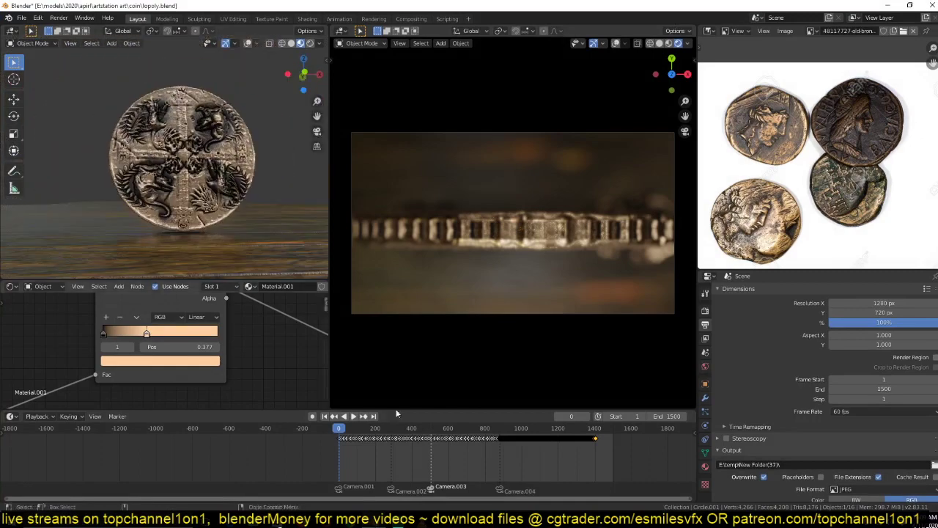
Step: Play the coin animation, stop it at frame 78, and view the coin's face from the front in the rendered viewport
{"action": "left_click", "coordinate": [353, 417]}
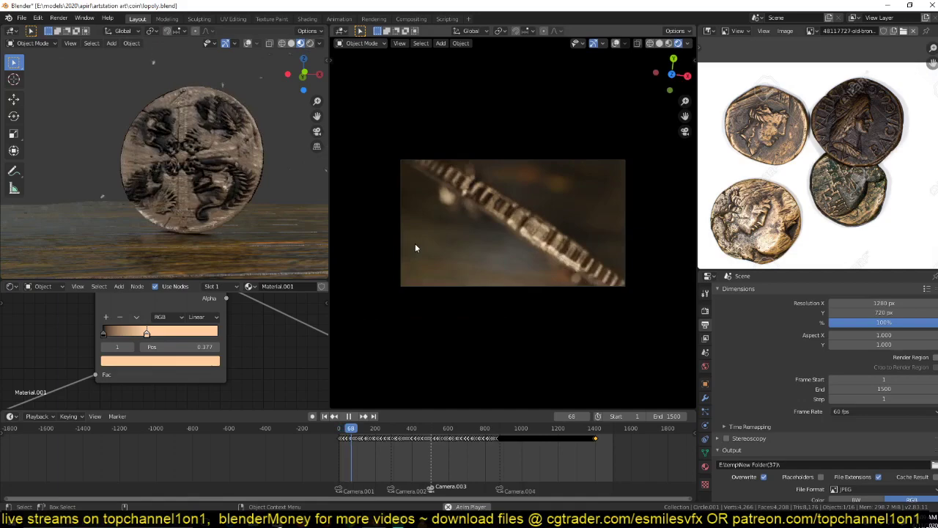
{"action": "key", "text": "space"}
{"action": "middle_click_drag", "start_coordinate": [415, 245], "coordinate": [470, 168]}
{"action": "scroll", "coordinate": [380, 215], "scroll_direction": "down", "scroll_amount": 4}
{"action": "scroll", "coordinate": [535, 117], "scroll_direction": "up", "scroll_amount": 2}
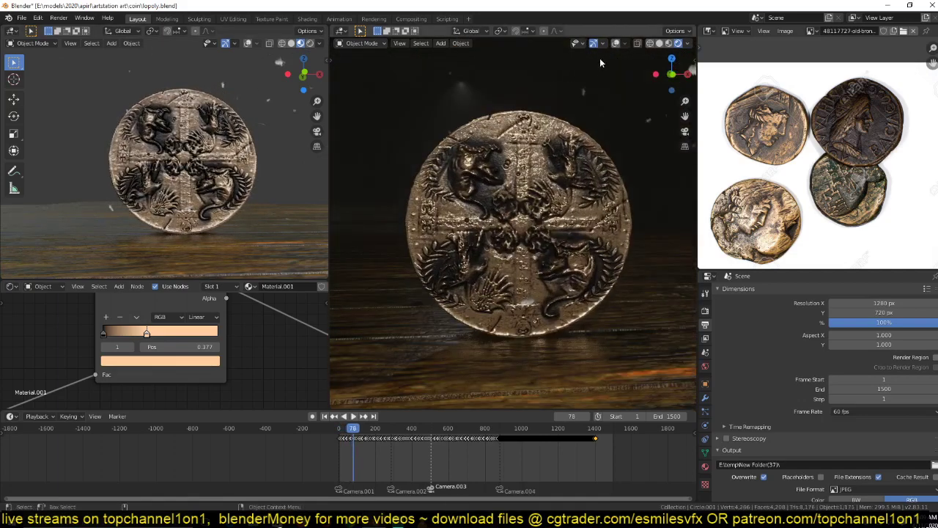
Step: Show the overlays in the rendered viewport and copy the selected coin object
{"action": "left_click", "coordinate": [615, 43]}
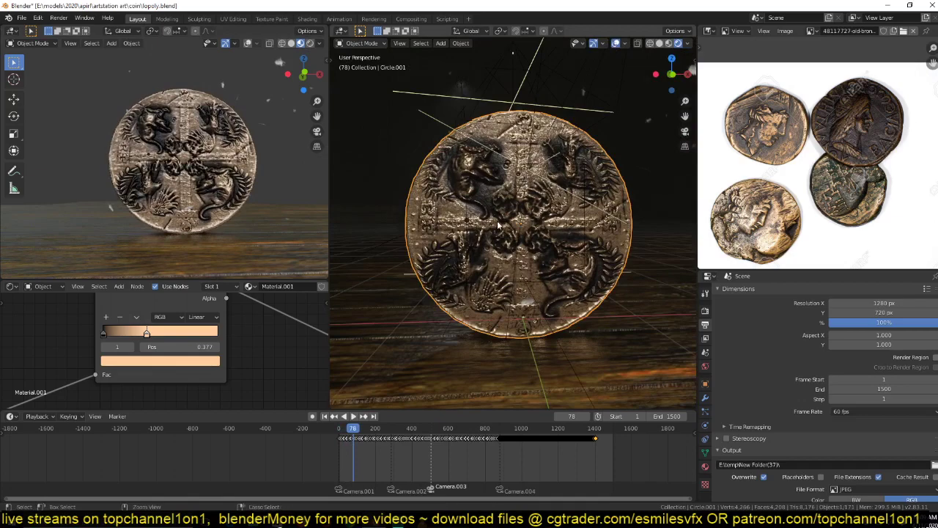
{"action": "key", "text": "ctrl+c"}
Step: Switch the smaller 3D viewport to solid shading and view the coin's bare mesh at an angle
{"action": "scroll", "coordinate": [164, 161], "scroll_direction": "up", "scroll_amount": 4}
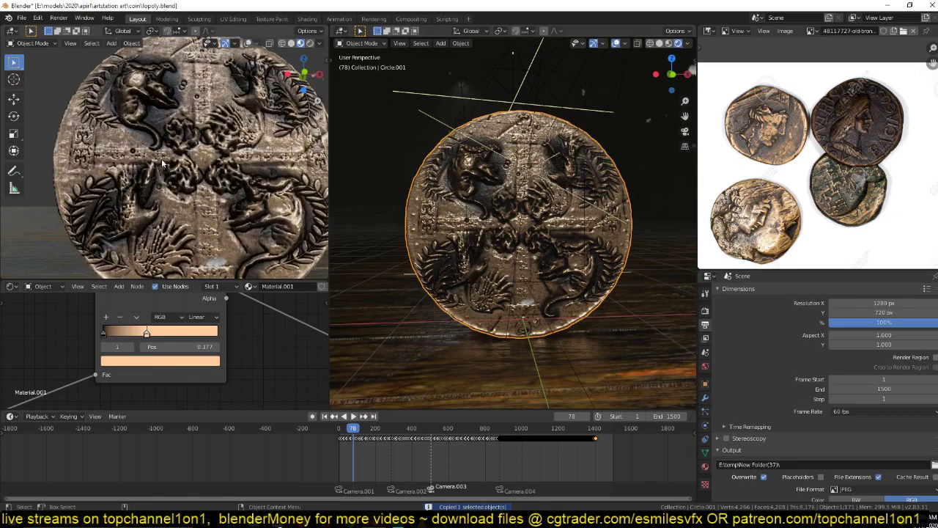
{"action": "middle_click_drag", "start_coordinate": [216, 163], "coordinate": [306, 164]}
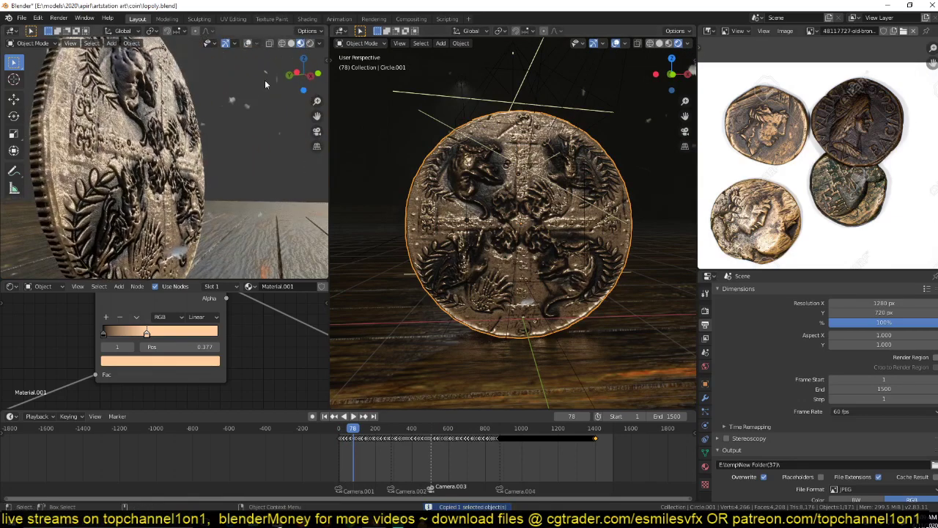
{"action": "left_click", "coordinate": [292, 44]}
{"action": "scroll", "coordinate": [157, 132], "scroll_direction": "down", "scroll_amount": 5}
{"action": "mouse_move", "coordinate": [144, 142]}
{"action": "middle_mouse_down"}
{"action": "mouse_move", "coordinate": [284, 150]}
{"action": "mouse_move", "coordinate": [152, 154]}
{"action": "middle_mouse_up"}
{"action": "scroll", "coordinate": [152, 154], "scroll_direction": "up", "scroll_amount": 2}
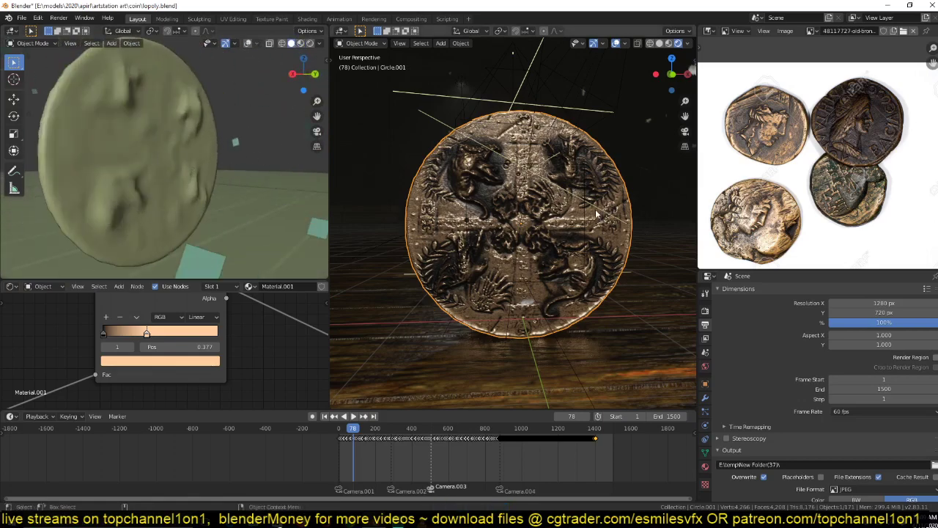
Step: Turn off ambient occlusion, bloom and screen space reflections in the Eevee render settings
{"action": "scroll", "coordinate": [596, 214], "scroll_direction": "up", "scroll_amount": 4}
{"action": "middle_click_drag", "start_coordinate": [596, 214], "coordinate": [583, 187]}
{"action": "scroll", "coordinate": [493, 201], "scroll_direction": "down", "scroll_amount": 5}
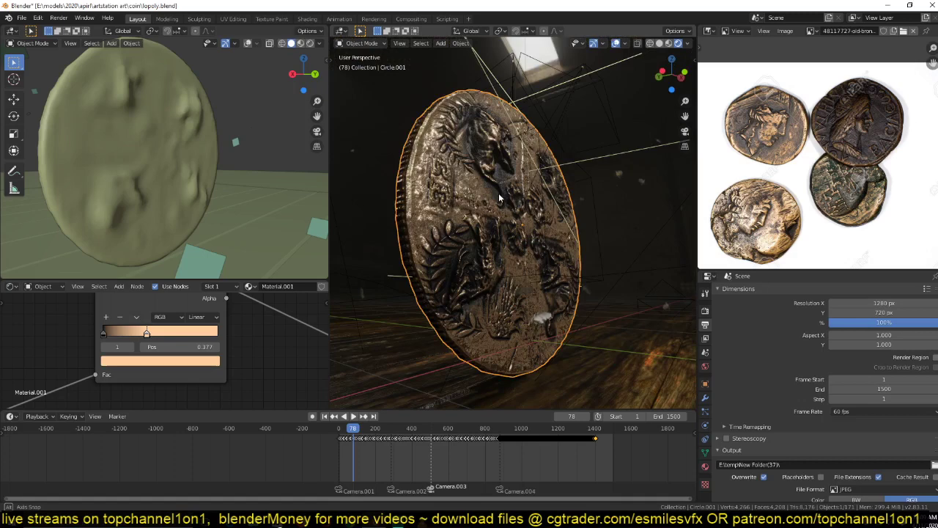
{"action": "left_click", "coordinate": [705, 310]}
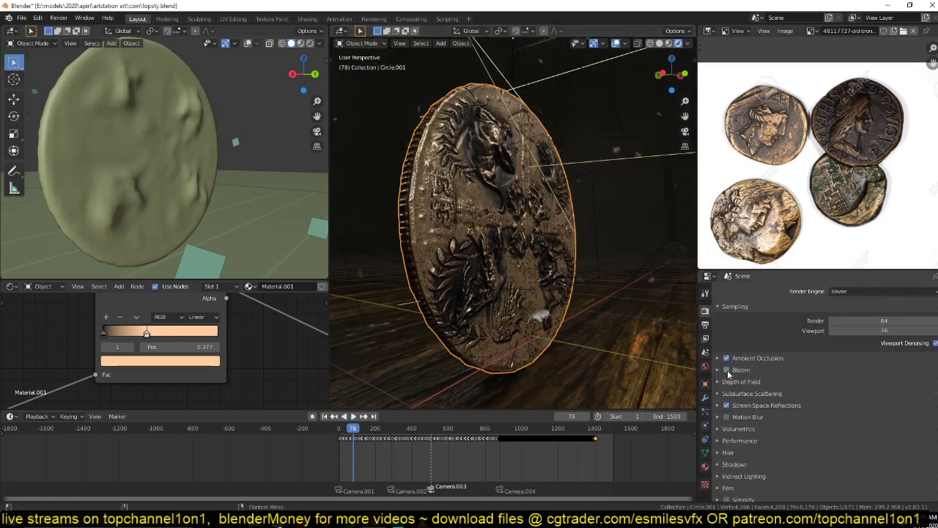
{"action": "left_click", "coordinate": [727, 369]}
{"action": "left_click", "coordinate": [727, 406]}
{"action": "middle_click_drag", "start_coordinate": [679, 354], "coordinate": [389, 238]}
Step: Examine the coin material's node network and compare it with the surface detail on the rendered coin
{"action": "scroll", "coordinate": [76, 320], "scroll_direction": "down", "scroll_amount": 6}
{"action": "scroll", "coordinate": [189, 329], "scroll_direction": "down", "scroll_amount": 2}
{"action": "middle_click_drag", "start_coordinate": [75, 320], "coordinate": [201, 359]}
{"action": "scroll", "coordinate": [201, 359], "scroll_direction": "down", "scroll_amount": 3}
{"action": "scroll", "coordinate": [201, 357], "scroll_direction": "down", "scroll_amount": 6}
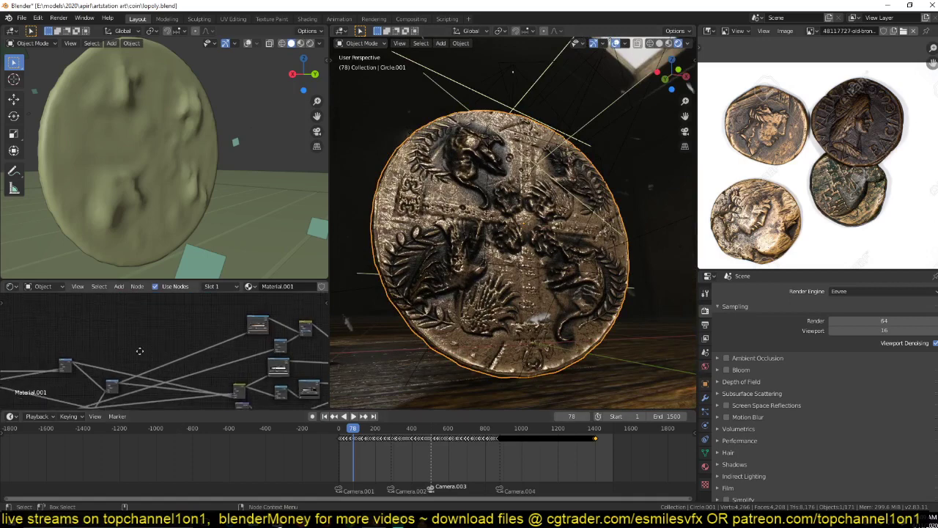
{"action": "key", "text": "Home"}
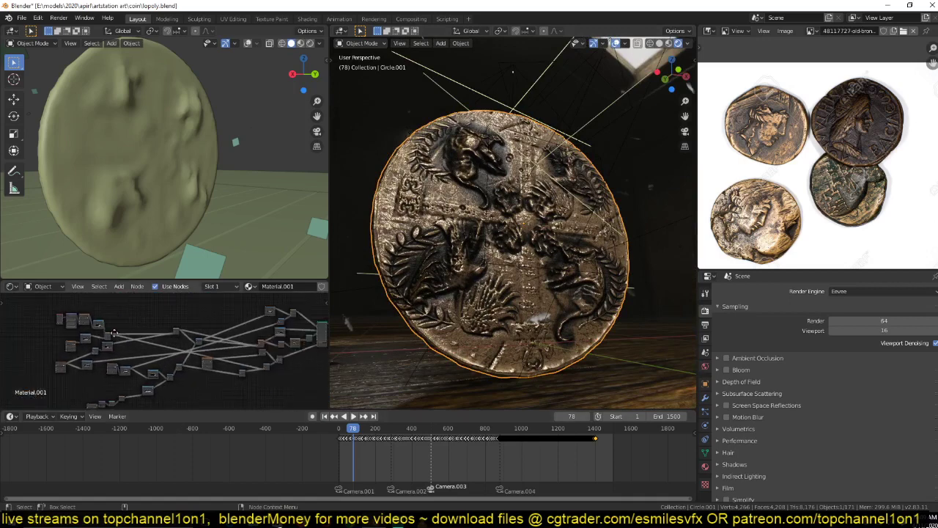
{"action": "middle_click_drag", "start_coordinate": [136, 327], "coordinate": [154, 367]}
{"action": "scroll", "coordinate": [140, 327], "scroll_direction": "up", "scroll_amount": 4}
{"action": "scroll", "coordinate": [154, 367], "scroll_direction": "up", "scroll_amount": 2}
{"action": "scroll", "coordinate": [528, 293], "scroll_direction": "up", "scroll_amount": 2}
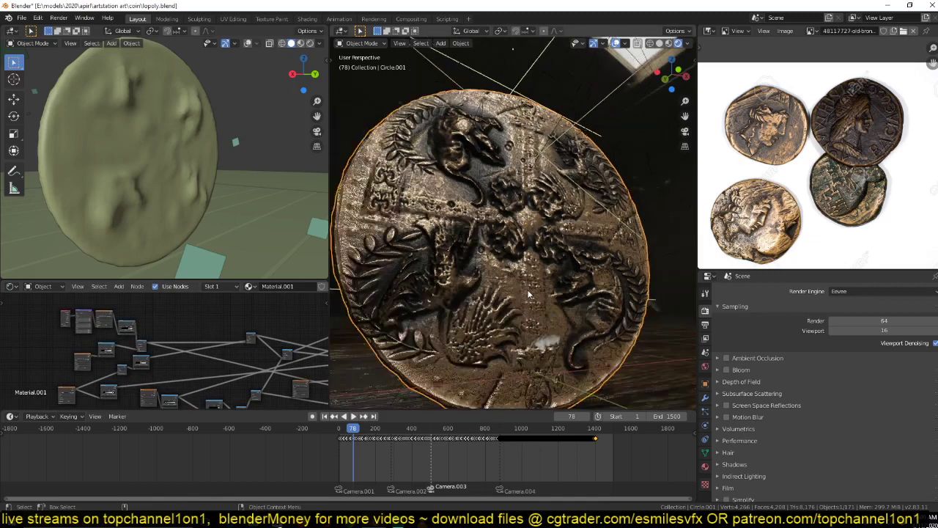
{"action": "scroll", "coordinate": [528, 293], "scroll_direction": "down", "scroll_amount": 4}
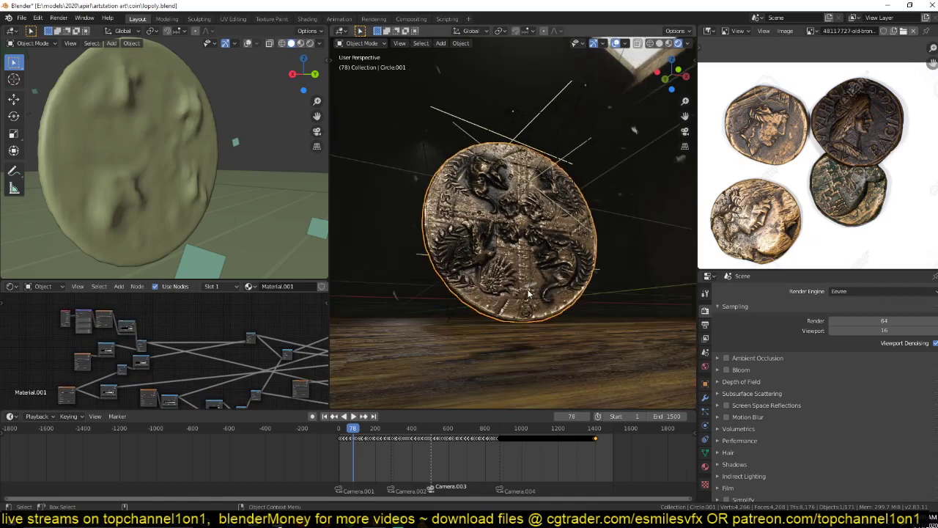
{"action": "scroll", "coordinate": [528, 293], "scroll_direction": "up", "scroll_amount": 2}
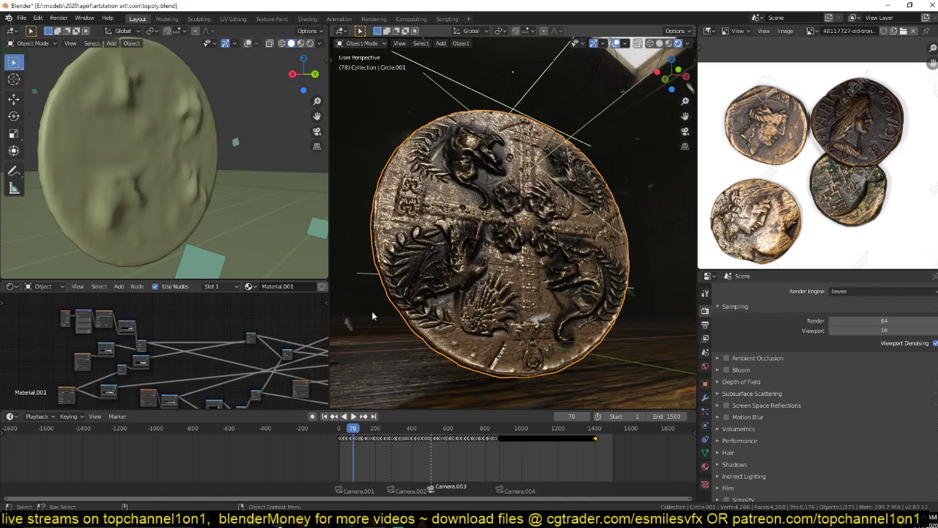
{"action": "scroll", "coordinate": [290, 373], "scroll_direction": "down", "scroll_amount": 2}
Step: Maximize the shader editor and bring the coin material's whole node network into view
{"action": "key", "text": "ctrl+space"}
{"action": "scroll", "coordinate": [427, 356], "scroll_direction": "down", "scroll_amount": 5}
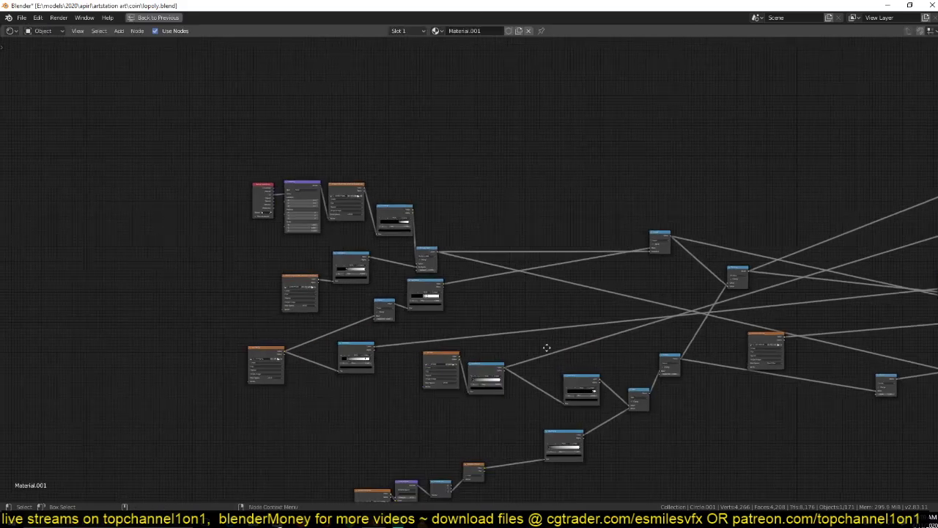
{"action": "middle_click_drag", "start_coordinate": [328, 286], "coordinate": [331, 286]}
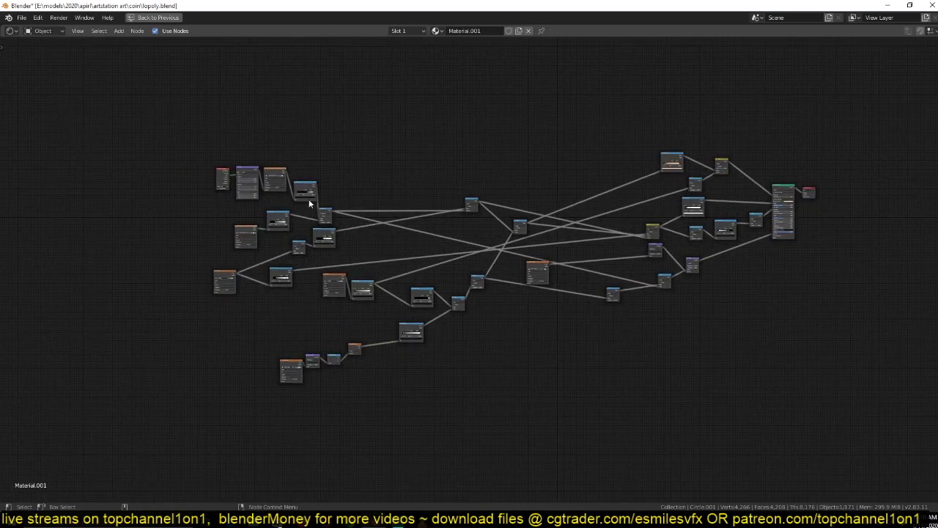
{"action": "scroll", "coordinate": [283, 317], "scroll_direction": "up", "scroll_amount": 5}
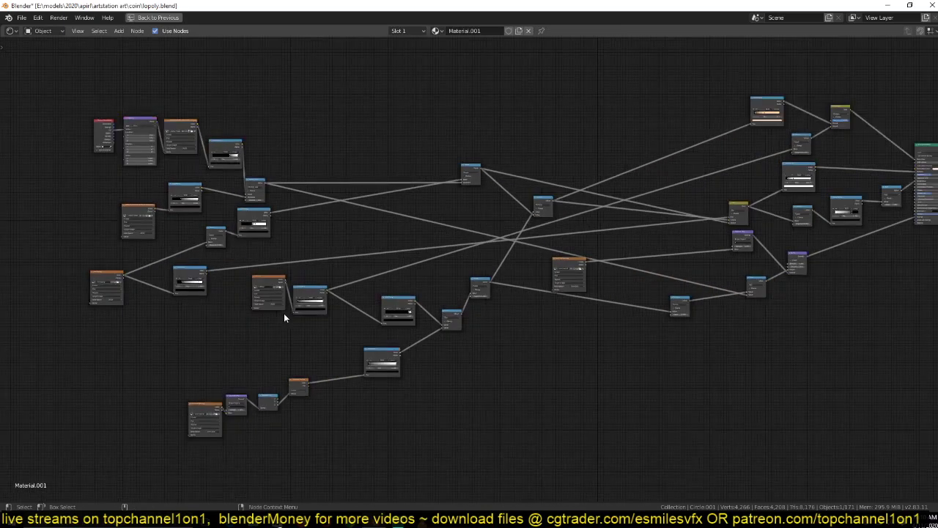
Step: Point out the image texture and color ramp groups one by one by box-selecting each, down to the lowest chain
{"action": "left_click_drag", "start_coordinate": [52, 82], "coordinate": [294, 167]}
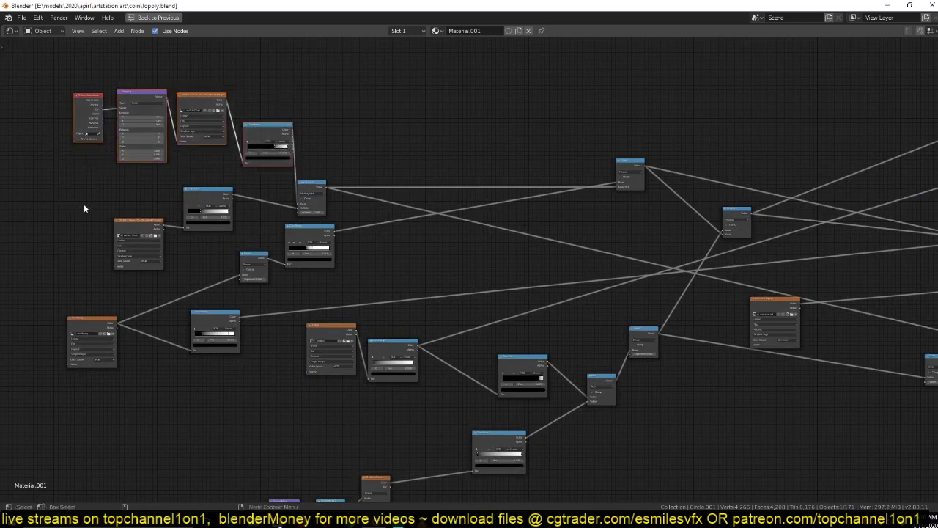
{"action": "left_click_drag", "start_coordinate": [84, 204], "coordinate": [209, 244]}
{"action": "left_click_drag", "start_coordinate": [41, 303], "coordinate": [242, 383]}
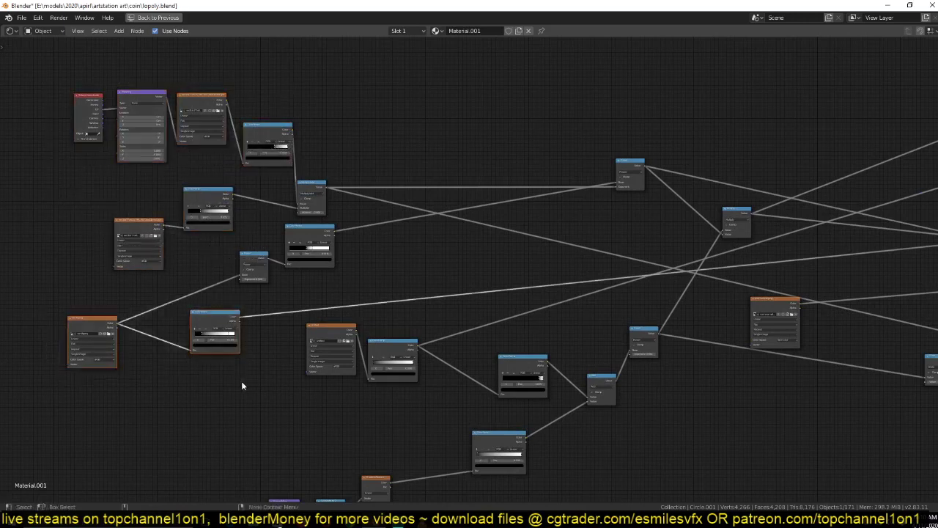
{"action": "middle_click_drag", "start_coordinate": [242, 384], "coordinate": [201, 281]}
{"action": "left_click_drag", "start_coordinate": [219, 258], "coordinate": [389, 311]}
{"action": "left_click_drag", "start_coordinate": [119, 404], "coordinate": [238, 479]}
{"action": "middle_click_drag", "start_coordinate": [238, 480], "coordinate": [194, 354]}
Step: Box-select the upper texture-coordinate chain and the image texture groups beneath it again to review the texture inputs
{"action": "middle_click_drag", "start_coordinate": [105, 131], "coordinate": [241, 296]}
{"action": "middle_click_drag", "start_coordinate": [183, 113], "coordinate": [193, 165]}
{"action": "left_click_drag", "start_coordinate": [95, 93], "coordinate": [305, 159]}
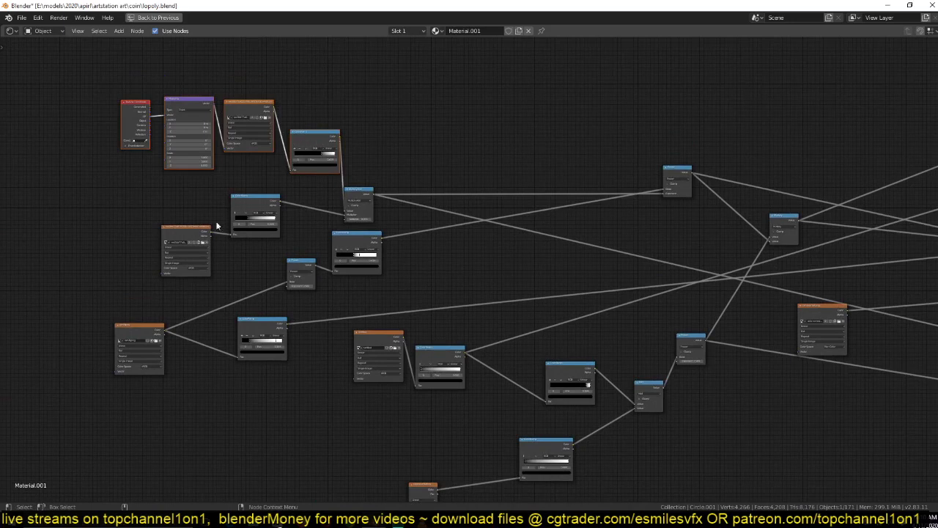
{"action": "left_click_drag", "start_coordinate": [104, 222], "coordinate": [282, 253]}
{"action": "left_click_drag", "start_coordinate": [118, 323], "coordinate": [138, 339]}
{"action": "left_click_drag", "start_coordinate": [134, 310], "coordinate": [277, 364]}
{"action": "scroll", "coordinate": [226, 264], "scroll_direction": "down", "scroll_amount": 5}
{"action": "middle_click_drag", "start_coordinate": [220, 258], "coordinate": [143, 229]}
{"action": "middle_click_drag", "start_coordinate": [518, 277], "coordinate": [310, 293]}
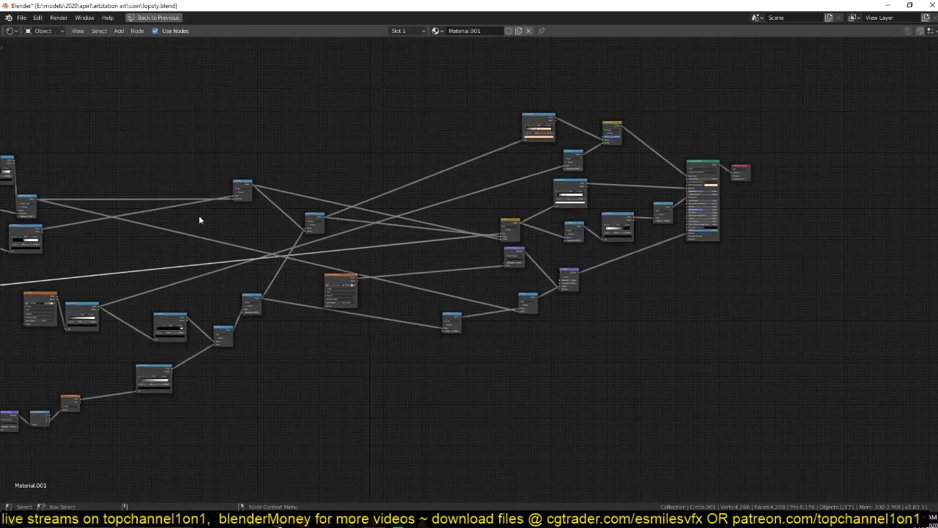
Step: Box-select the mixing nodes that feed the main shader, restore the full workspace layout, and check the coin from another angle
{"action": "left_click_drag", "start_coordinate": [429, 76], "coordinate": [592, 291]}
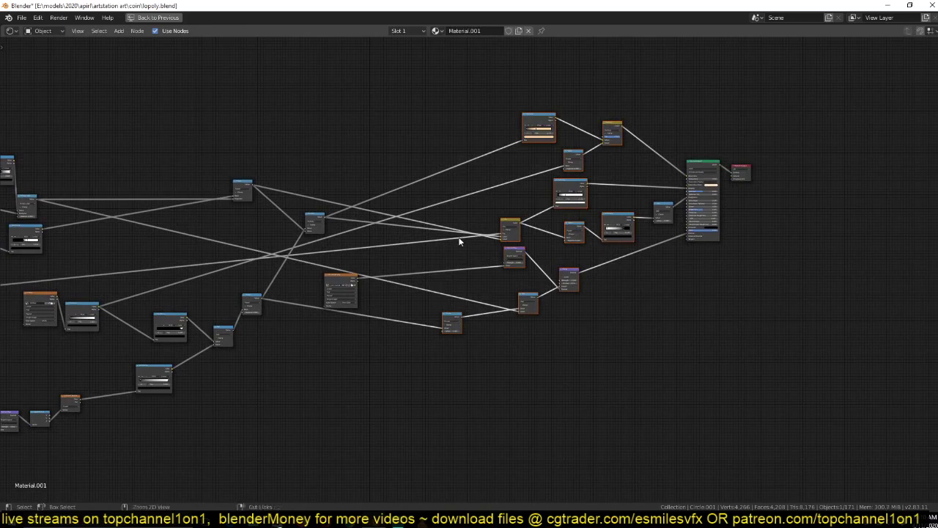
{"action": "key", "text": "ctrl+space"}
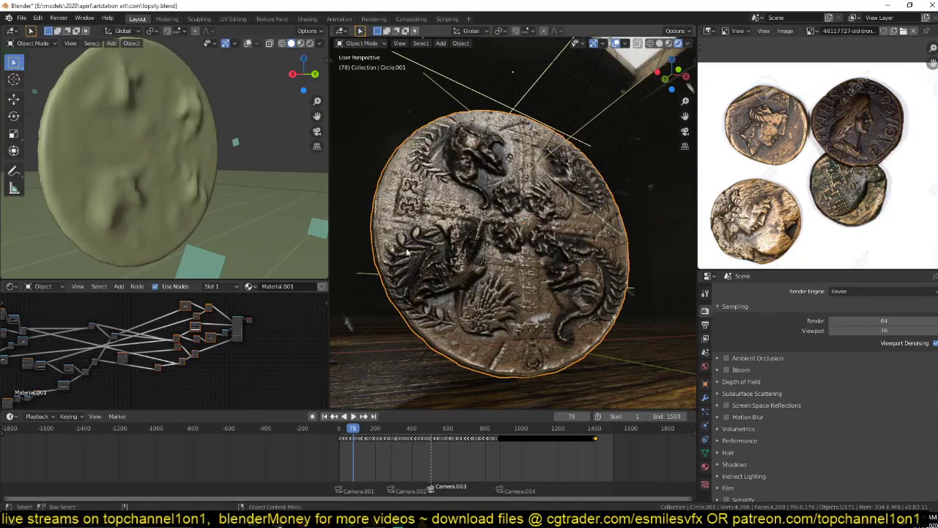
{"action": "scroll", "coordinate": [399, 257], "scroll_direction": "down", "scroll_amount": 3}
{"action": "scroll", "coordinate": [454, 238], "scroll_direction": "up", "scroll_amount": 2}
{"action": "middle_click_drag", "start_coordinate": [463, 245], "coordinate": [455, 229]}
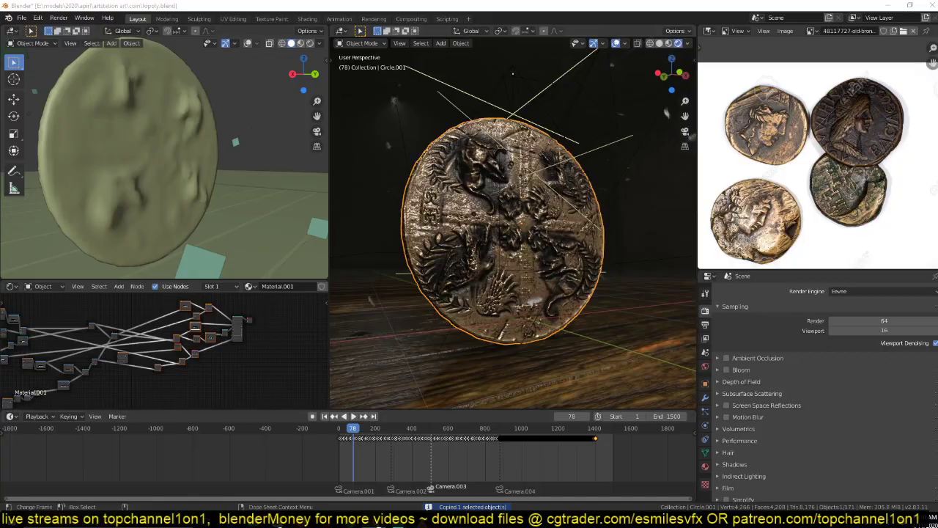
Step: Open a new Blender instance and dismiss its splash screen
{"action": "right_click", "coordinate": [375, 521]}
{"action": "left_click", "coordinate": [377, 472]}
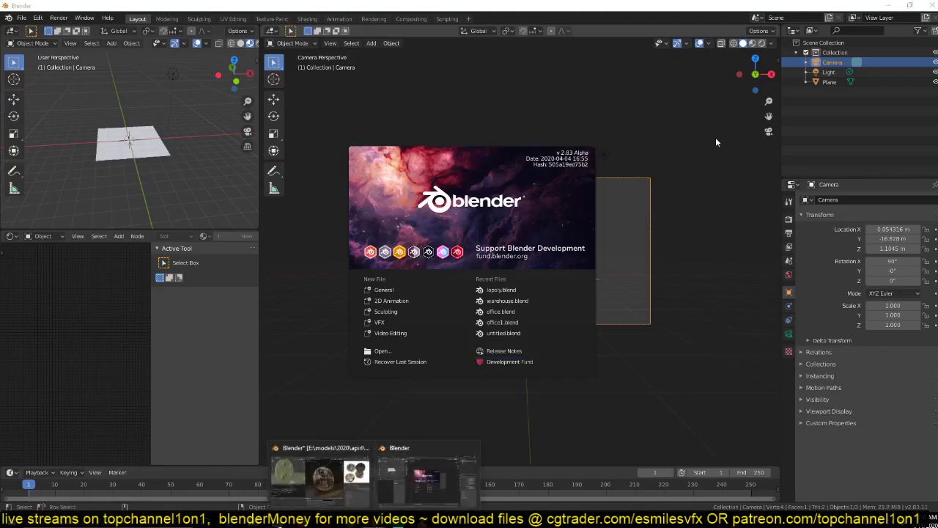
{"action": "left_click", "coordinate": [716, 142]}
Step: Enlarge the plane in the new scene uniformly to a scale of about 9.456
{"action": "left_click", "coordinate": [569, 276]}
{"action": "key", "text": "s"}
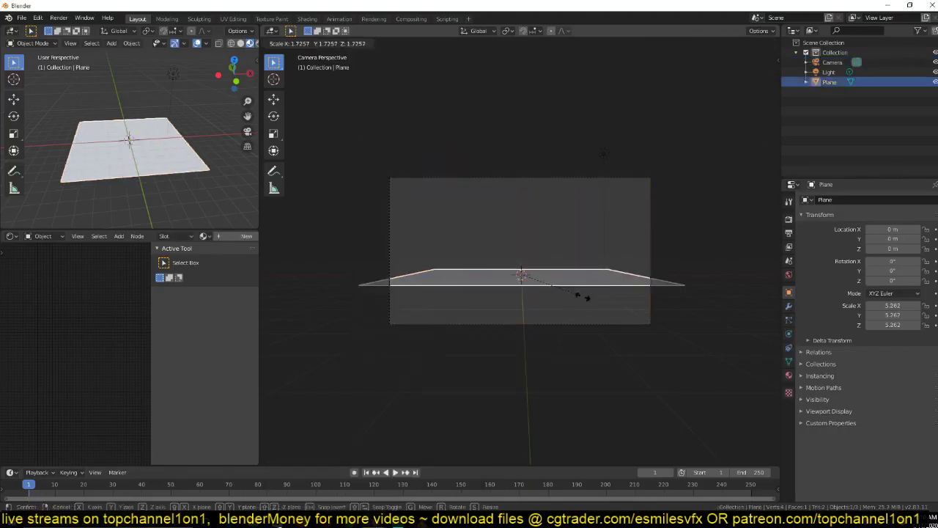
{"action": "left_click", "coordinate": [624, 307]}
{"action": "middle_click_drag", "start_coordinate": [624, 307], "coordinate": [563, 241]}
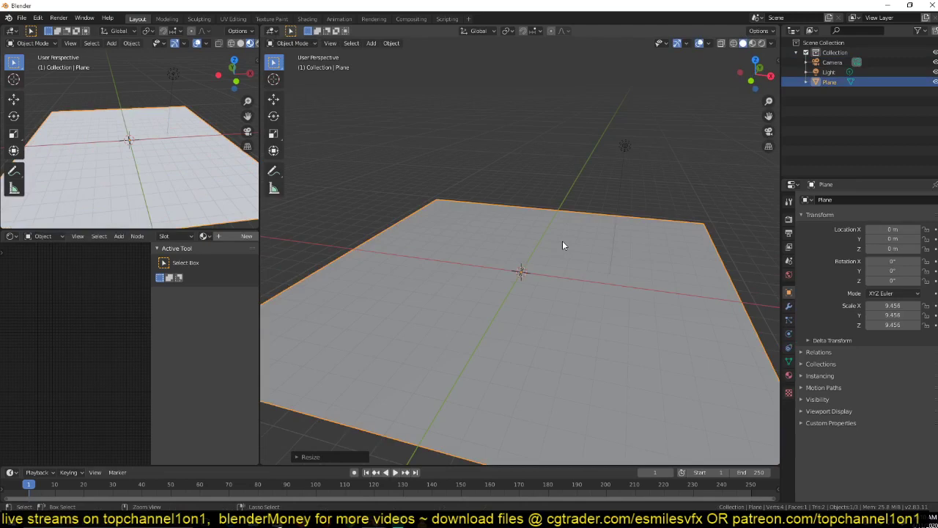
Step: Paste the copied coin into the scene and delete its existing transform keyframes from the timeline
{"action": "key", "text": "ctrl+v"}
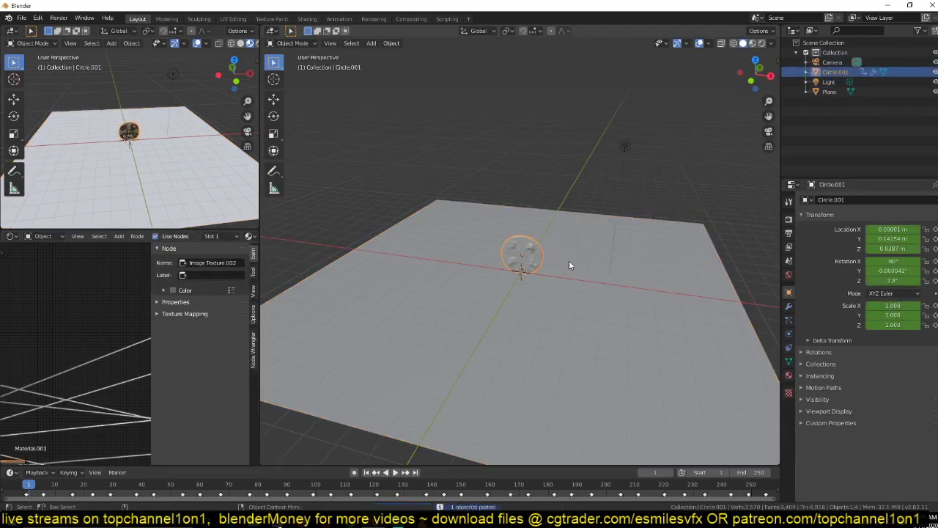
{"action": "key", "text": "KP_Decimal"}
{"action": "key", "text": "KP_Decimal"}
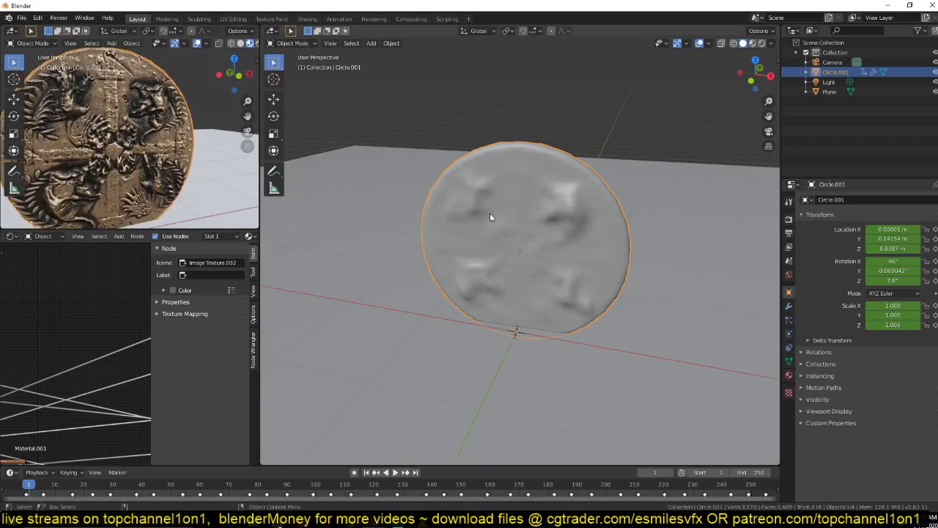
{"action": "key", "text": "x"}
{"action": "left_click", "coordinate": [501, 491]}
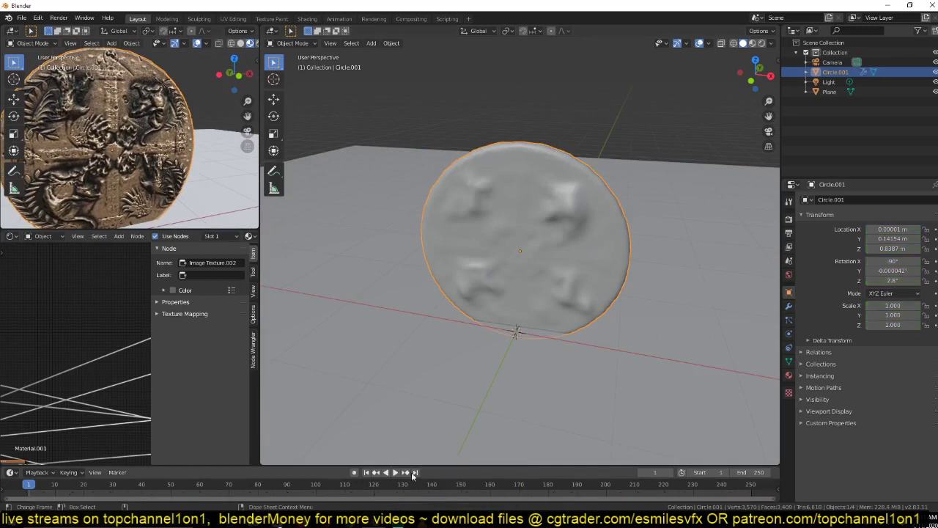
Step: Raise the coin slightly along the global Z axis so its lower edge sits just above the plane
{"action": "middle_click_drag", "start_coordinate": [192, 173], "coordinate": [184, 166]}
{"action": "key", "text": "g"}
{"action": "key", "text": "z"}
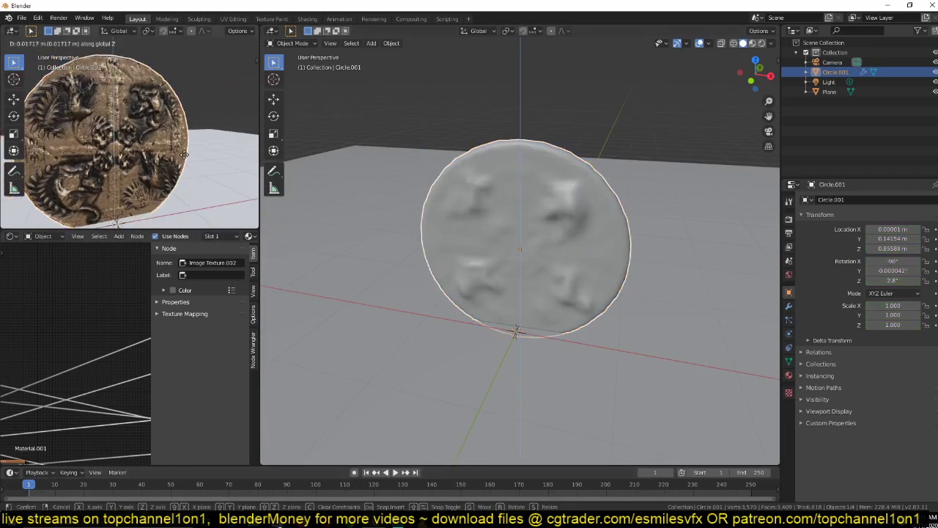
{"action": "left_click", "coordinate": [185, 143]}
Step: Give the ground plane Rigid Body physics and set its type to Passive
{"action": "left_click", "coordinate": [325, 197]}
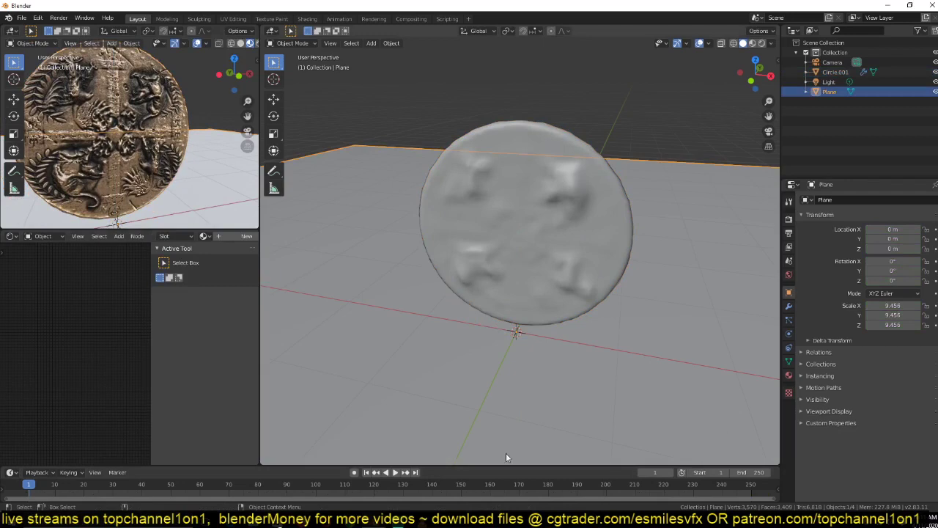
{"action": "left_click", "coordinate": [788, 335]}
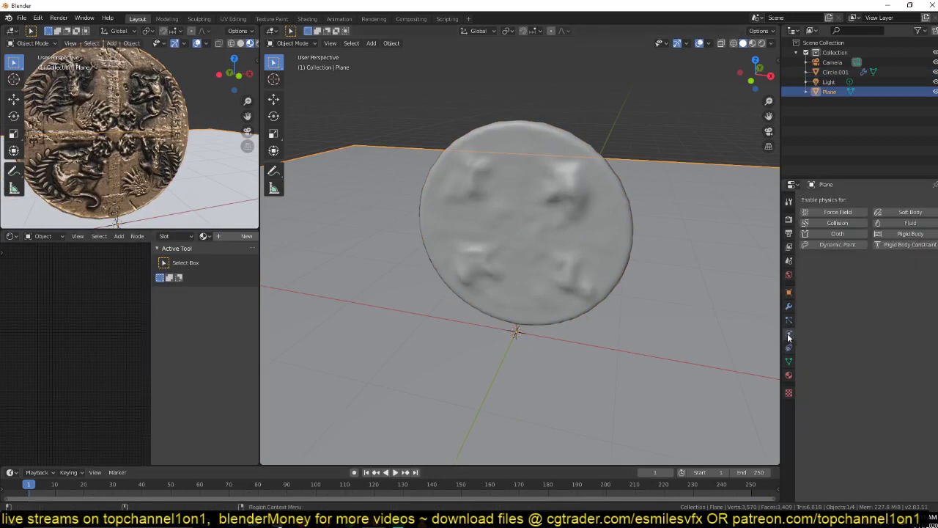
{"action": "left_click", "coordinate": [903, 234]}
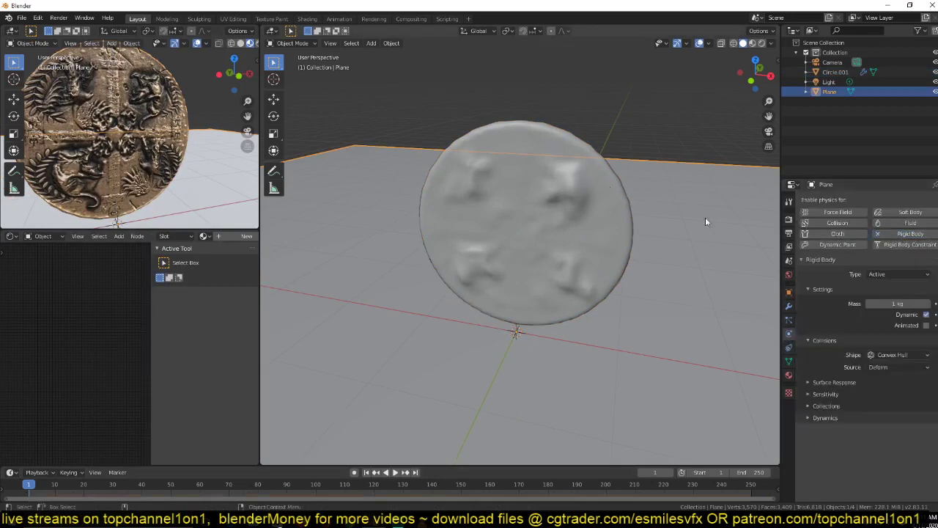
{"action": "left_click", "coordinate": [895, 275]}
{"action": "left_click", "coordinate": [894, 297]}
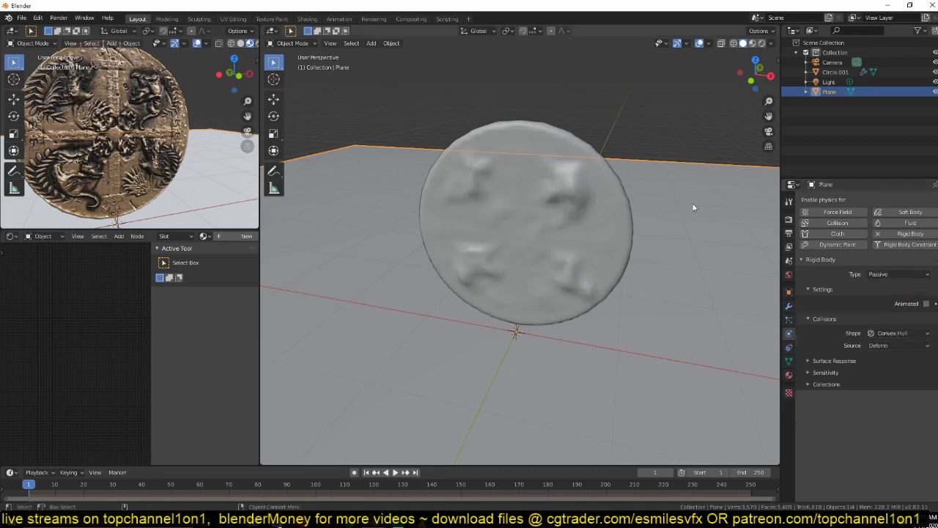
Step: Change the solid shading of the main viewport so the plane and coin display in a green tint
{"action": "scroll", "coordinate": [607, 251], "scroll_direction": "down", "scroll_amount": 5}
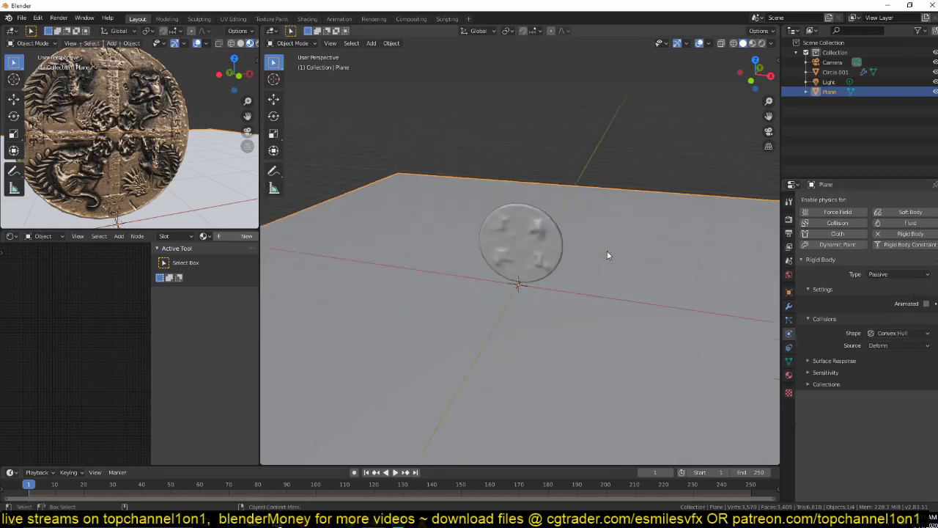
{"action": "left_click", "coordinate": [770, 44]}
{"action": "left_click", "coordinate": [768, 185]}
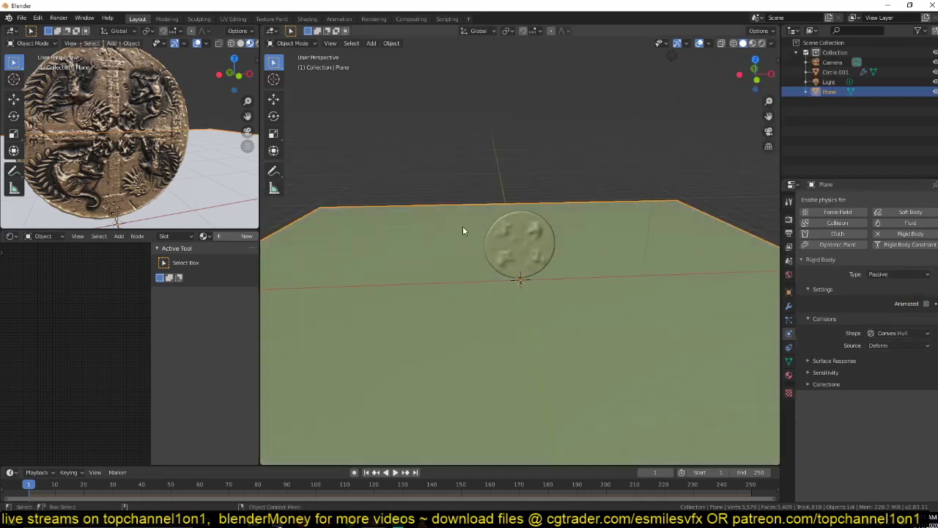
Step: Add an Active Rigid Body to the coin and remove its Collision physics
{"action": "left_click", "coordinate": [524, 232]}
{"action": "left_click", "coordinate": [889, 235]}
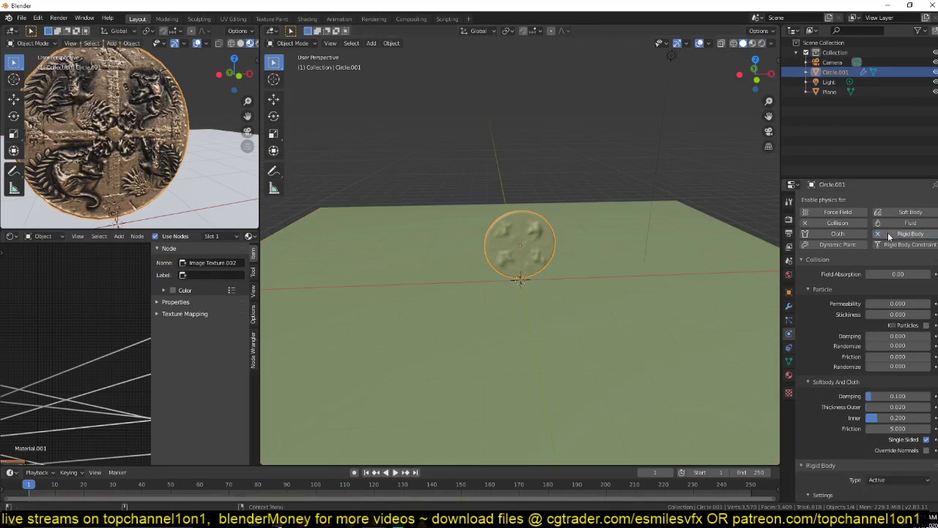
{"action": "left_click", "coordinate": [819, 262]}
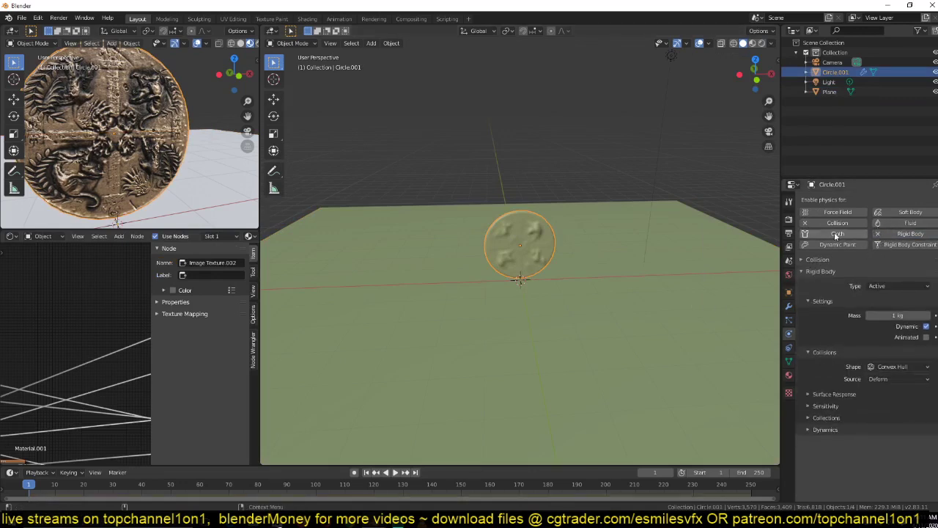
{"action": "left_click", "coordinate": [805, 222]}
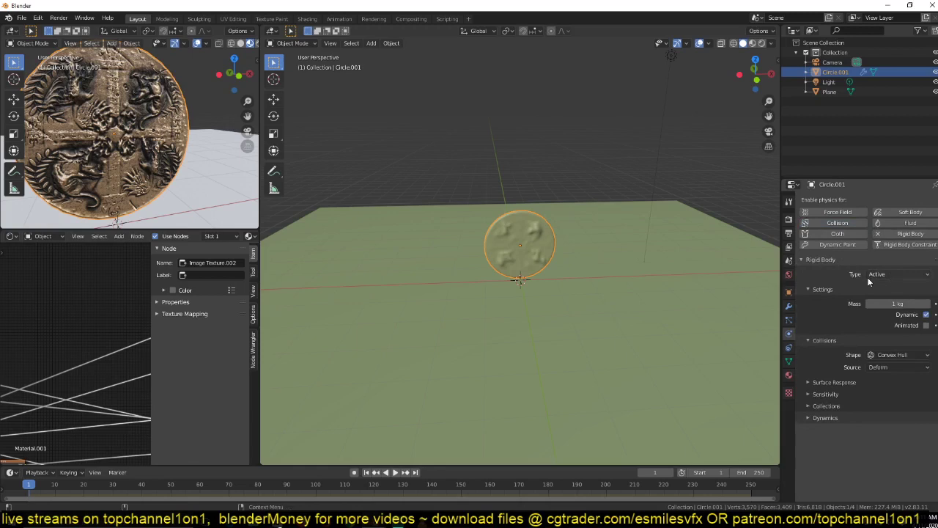
{"action": "scroll", "coordinate": [340, 227], "scroll_direction": "up", "scroll_amount": 3}
{"action": "middle_click_drag", "start_coordinate": [438, 250], "coordinate": [494, 243]}
{"action": "scroll", "coordinate": [533, 246], "scroll_direction": "up", "scroll_amount": 2}
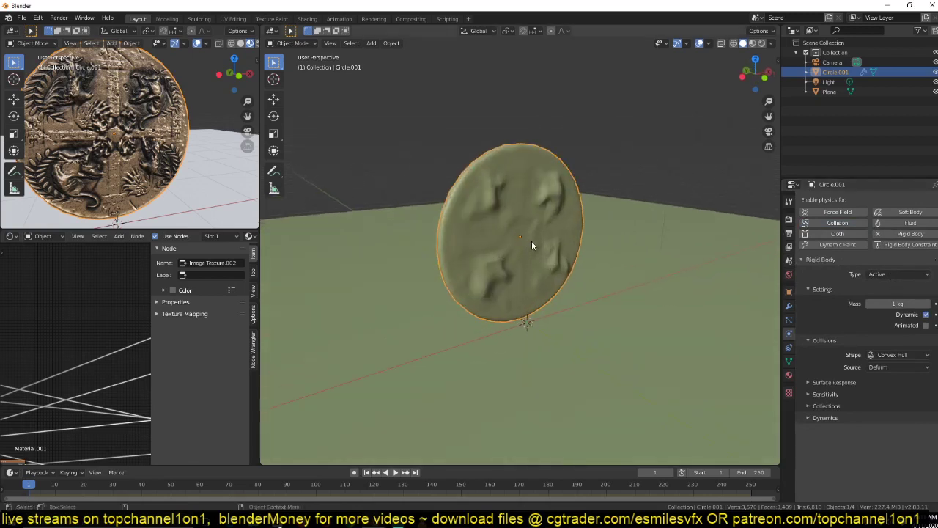
{"action": "key", "text": "r"}
{"action": "key", "text": "z"}
{"action": "right_click", "coordinate": [584, 189]}
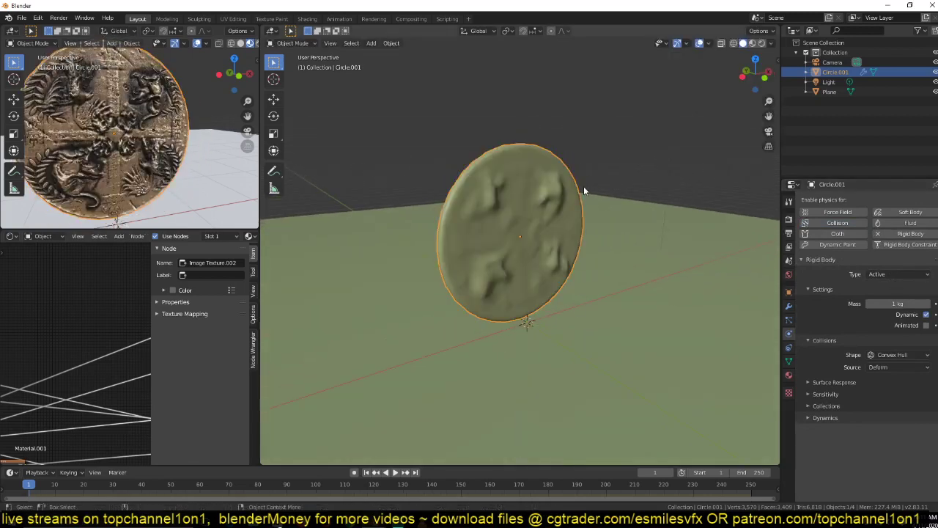
{"action": "key", "text": "r"}
{"action": "key", "text": "z"}
{"action": "right_click", "coordinate": [567, 209]}
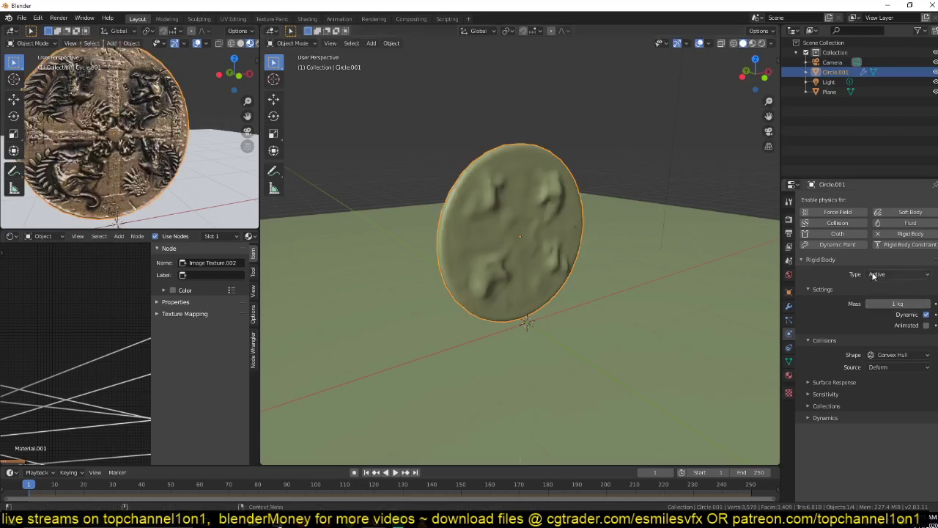
Step: Make the timeline area taller and play the coin's rigid body simulation from frame 1
{"action": "middle_click_drag", "start_coordinate": [568, 256], "coordinate": [476, 308]}
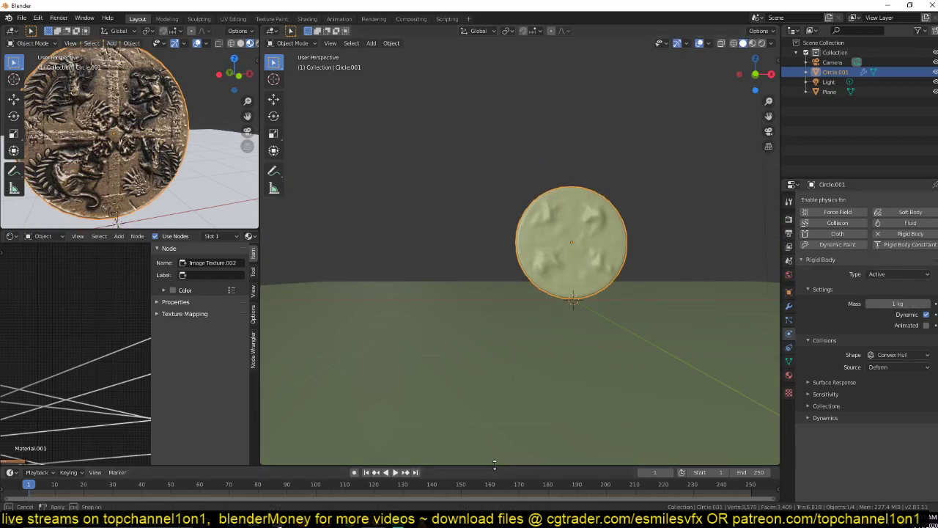
{"action": "left_click_drag", "start_coordinate": [494, 465], "coordinate": [495, 445]}
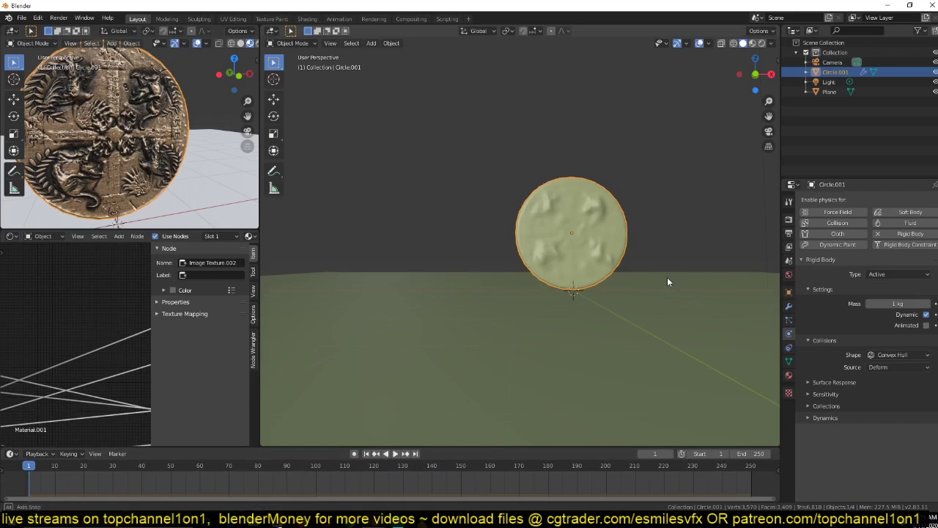
{"action": "key", "text": "space"}
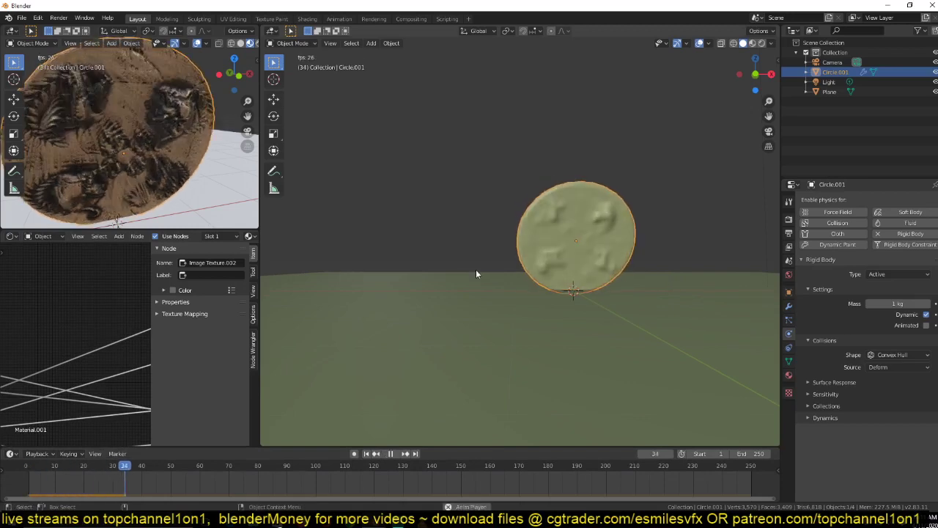
{"action": "key", "text": "Escape"}
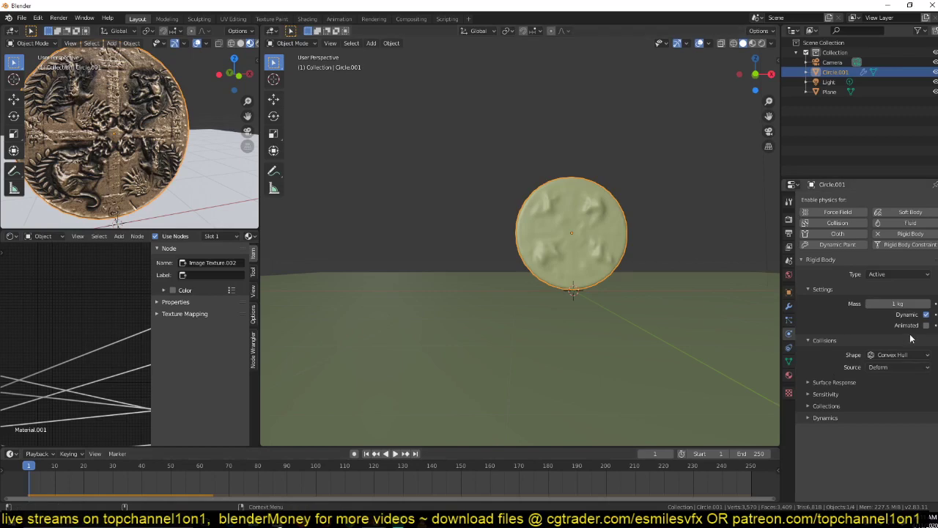
Step: Keyframe the coin at frame 1 and, with auto keying on, rotate it about the Z axis at frame 12
{"action": "middle_click_drag", "start_coordinate": [578, 282], "coordinate": [586, 252]}
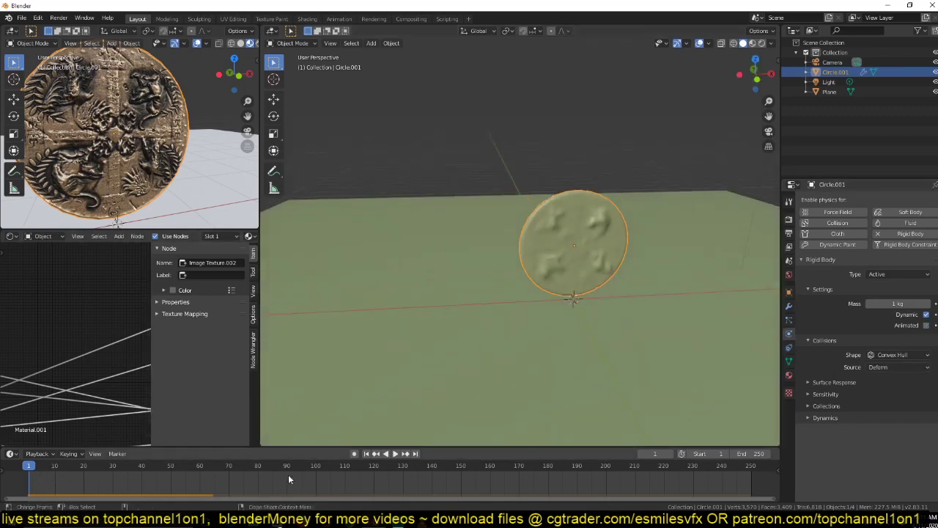
{"action": "key", "text": "g"}
{"action": "left_click", "coordinate": [709, 221]}
{"action": "left_click", "coordinate": [60, 470]}
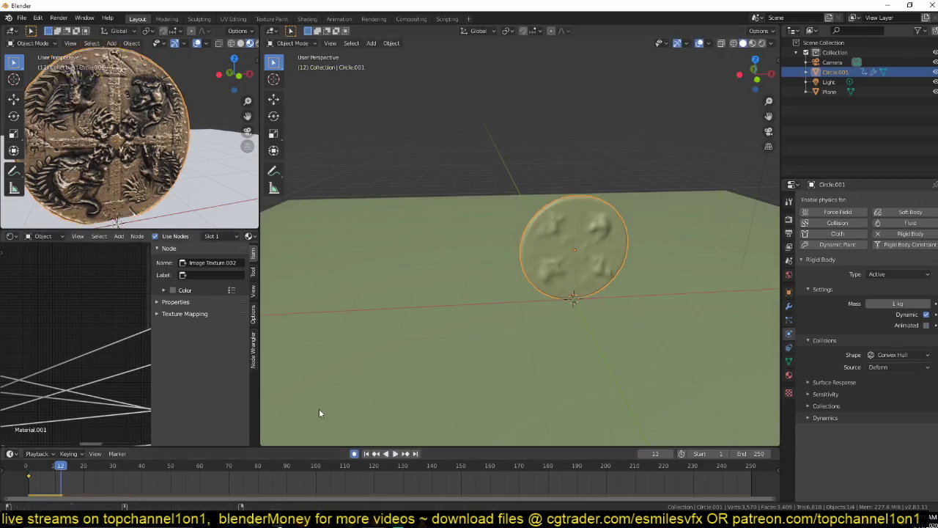
{"action": "key", "text": "r"}
{"action": "key", "text": "z"}
{"action": "left_click", "coordinate": [602, 203]}
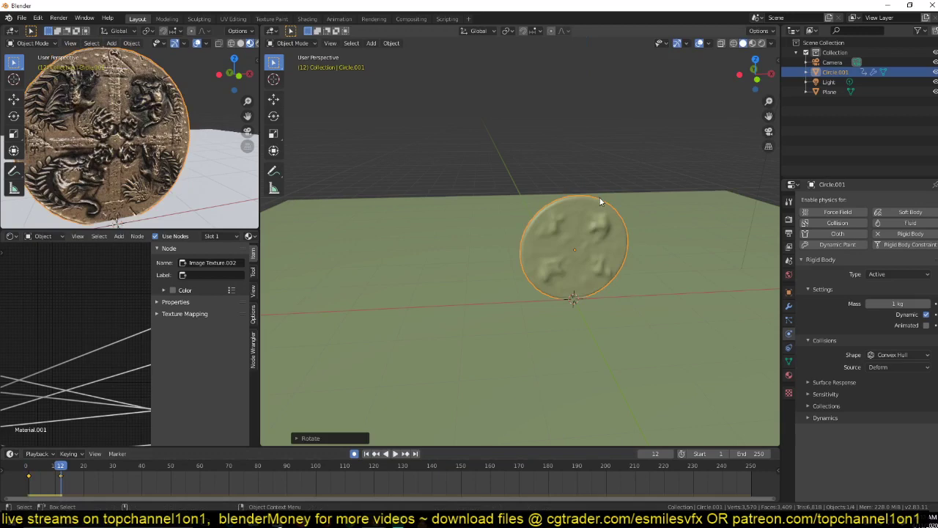
Step: Remove the coin's Rigid Body and play its keyframed rotation from the start to check the spin
{"action": "left_click", "coordinate": [884, 233]}
{"action": "key", "text": "shift+Left"}
{"action": "key", "text": "space"}
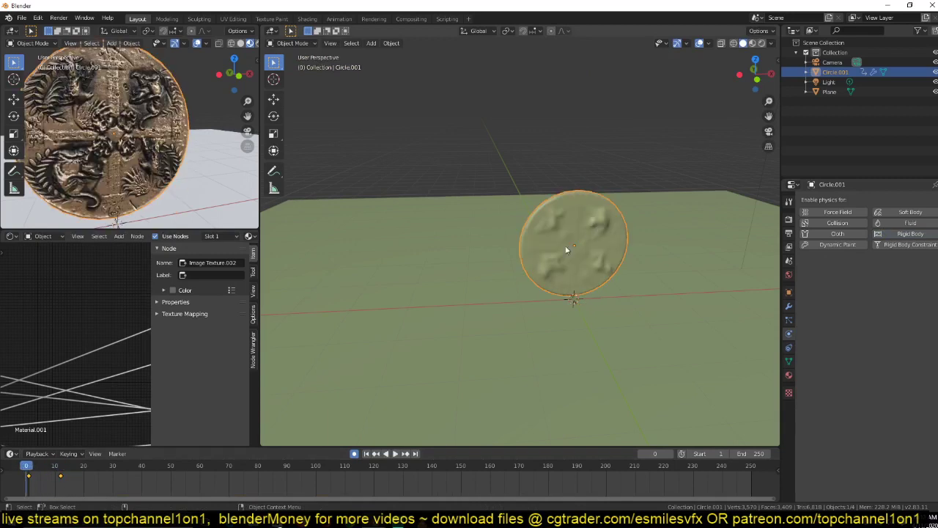
{"action": "key", "text": "Escape"}
{"action": "scroll", "coordinate": [574, 244], "scroll_direction": "up", "scroll_amount": 4}
{"action": "middle_click_drag", "start_coordinate": [582, 243], "coordinate": [473, 287], "text": "shift"}
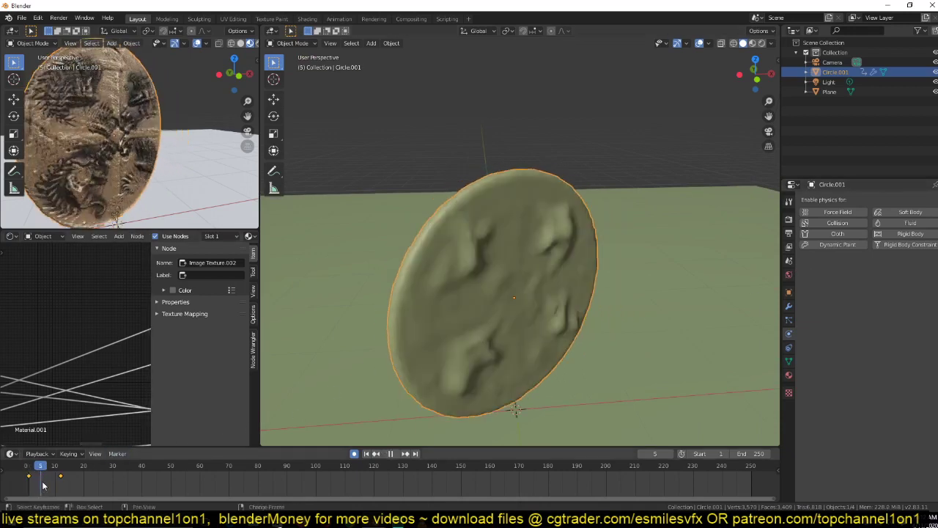
{"action": "key", "text": "space"}
{"action": "key", "text": "Escape"}
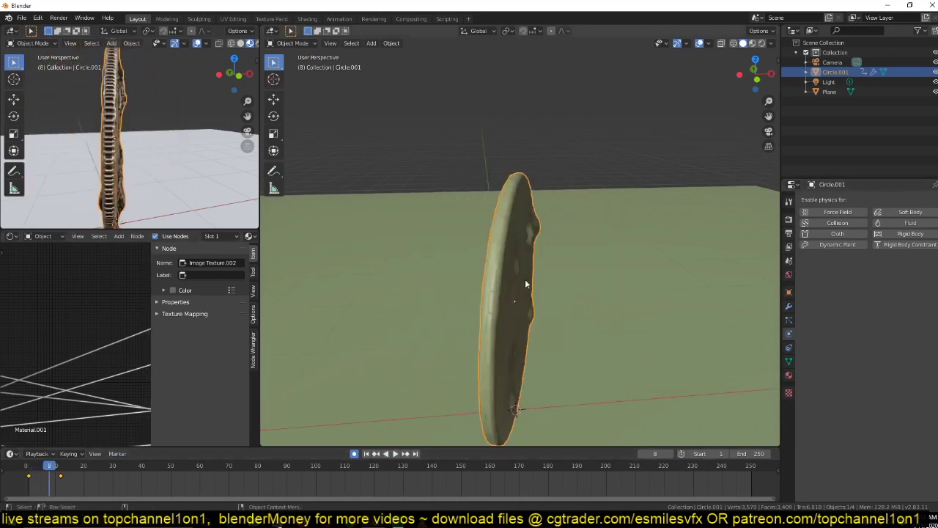
Step: Add an Active Rigid Body to the coin again and replay the animation from the first frame
{"action": "left_click", "coordinate": [911, 234]}
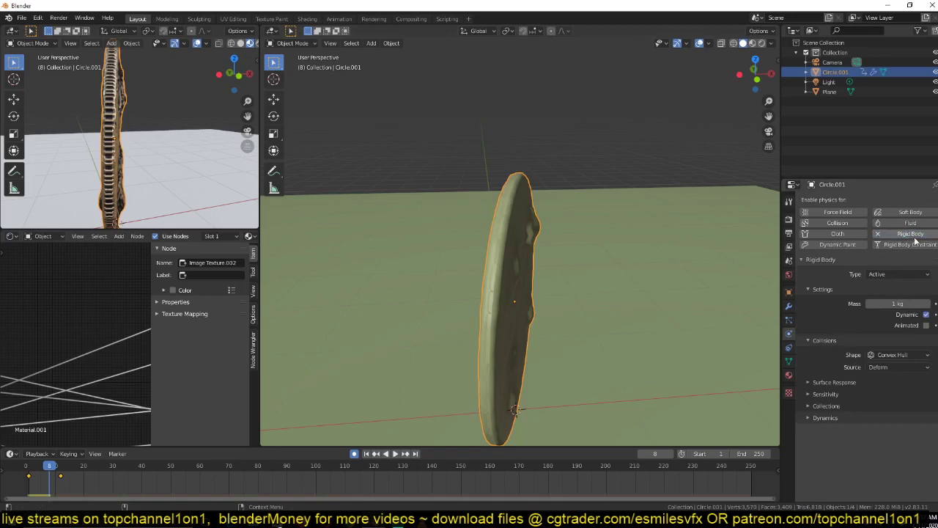
{"action": "left_click", "coordinate": [28, 466]}
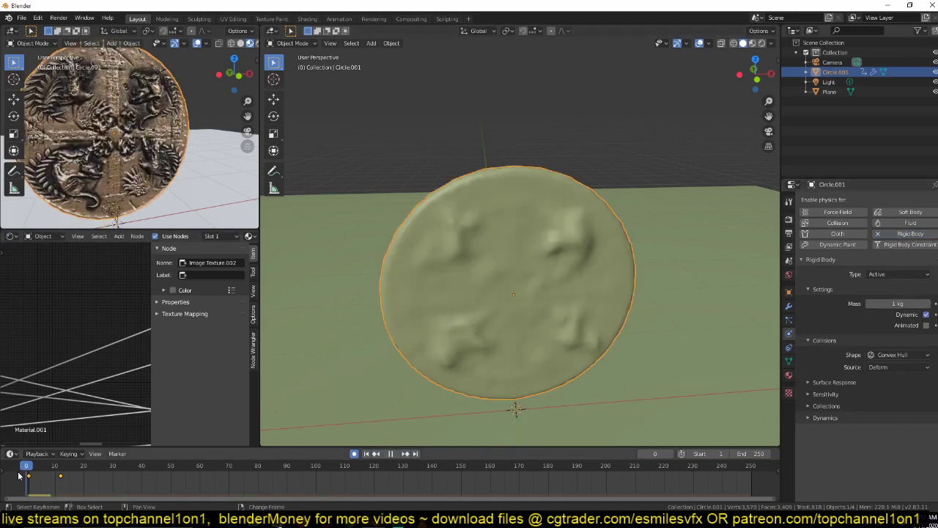
{"action": "key", "text": "space"}
{"action": "mouse_move", "coordinate": [32, 477]}
{"action": "left_mouse_down"}
{"action": "mouse_move", "coordinate": [764, 476]}
{"action": "mouse_move", "coordinate": [33, 473]}
{"action": "left_mouse_up"}
{"action": "key", "text": "space"}
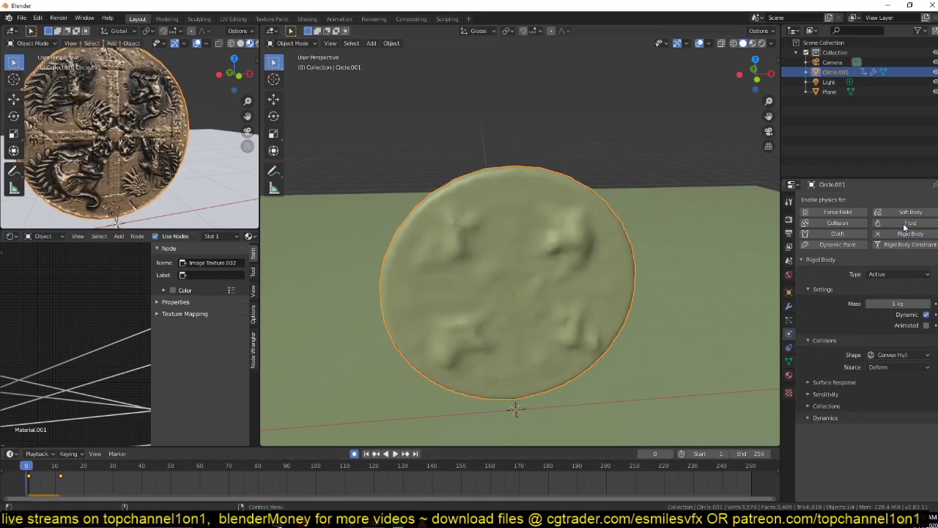
{"action": "key", "text": "space"}
{"action": "key", "text": "space"}
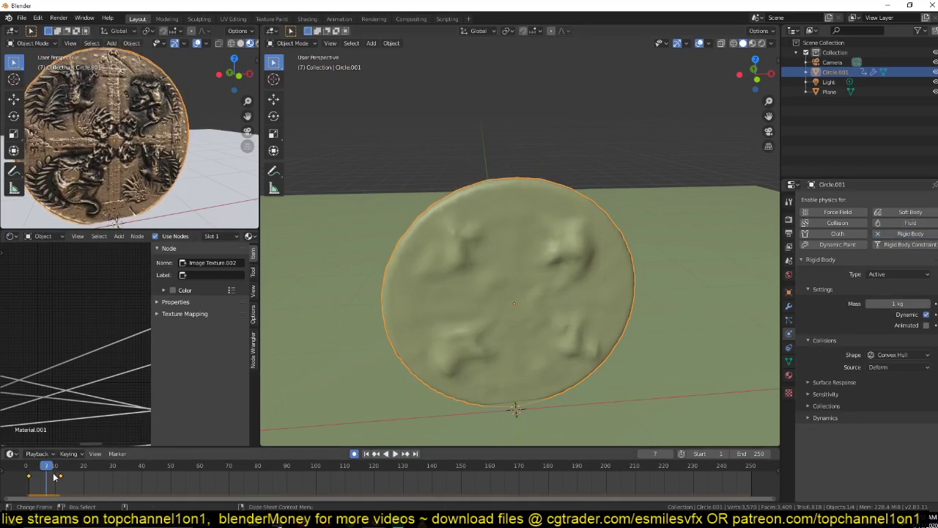
Step: Keyframe the coin's Rigid Body Animated option as enabled at frame 7 and add another keyframe for it at frame 9
{"action": "left_click", "coordinate": [926, 325]}
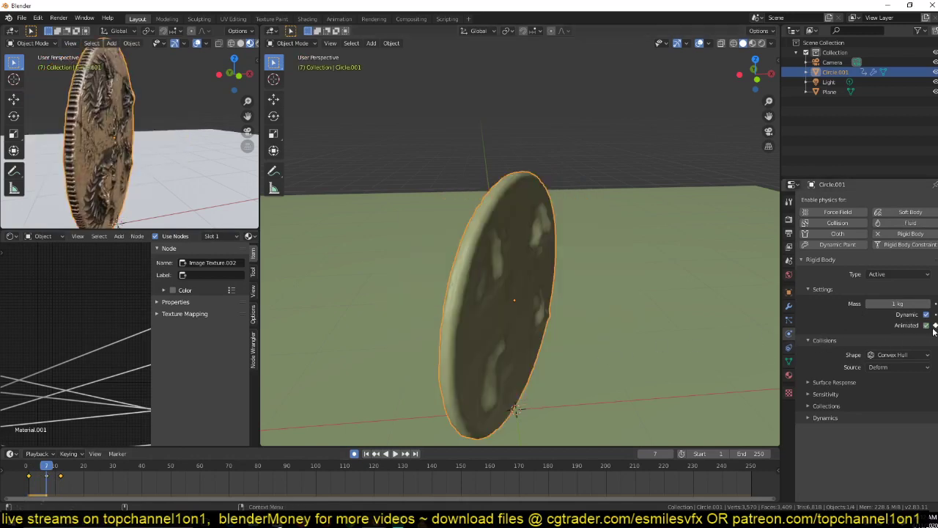
{"action": "key", "text": "space"}
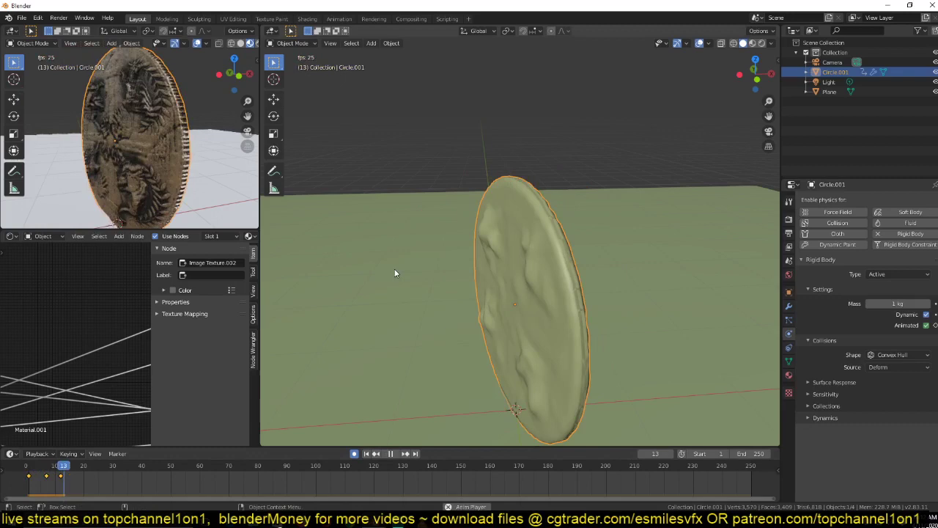
{"action": "key", "text": "Escape"}
{"action": "key", "text": "space"}
{"action": "key", "text": "Escape"}
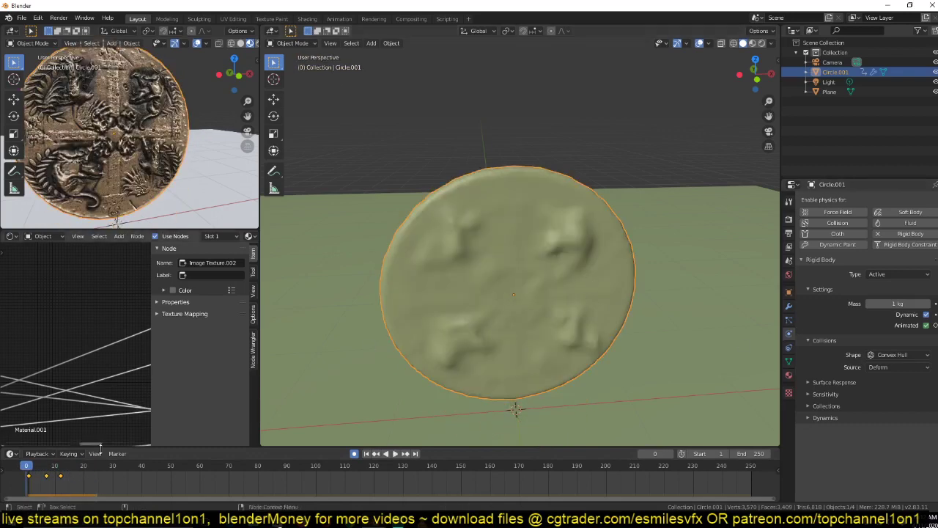
{"action": "key", "text": "space"}
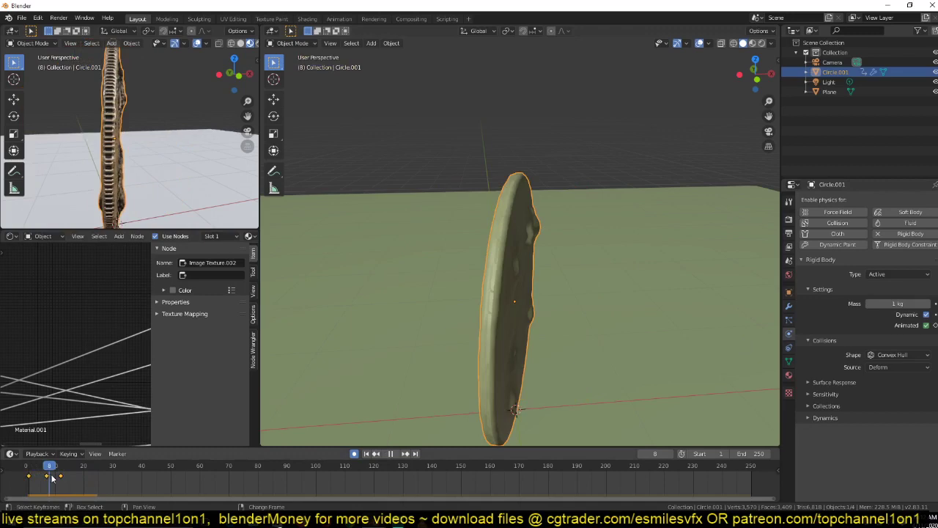
{"action": "key", "text": "space"}
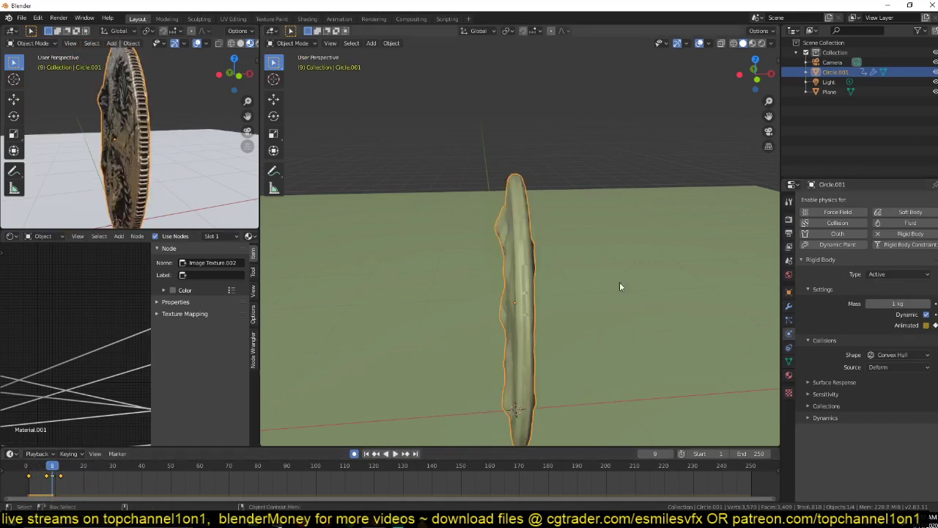
Step: Replay the coin's animation from the start to check the handover from spin to physics
{"action": "key", "text": "shift+Left"}
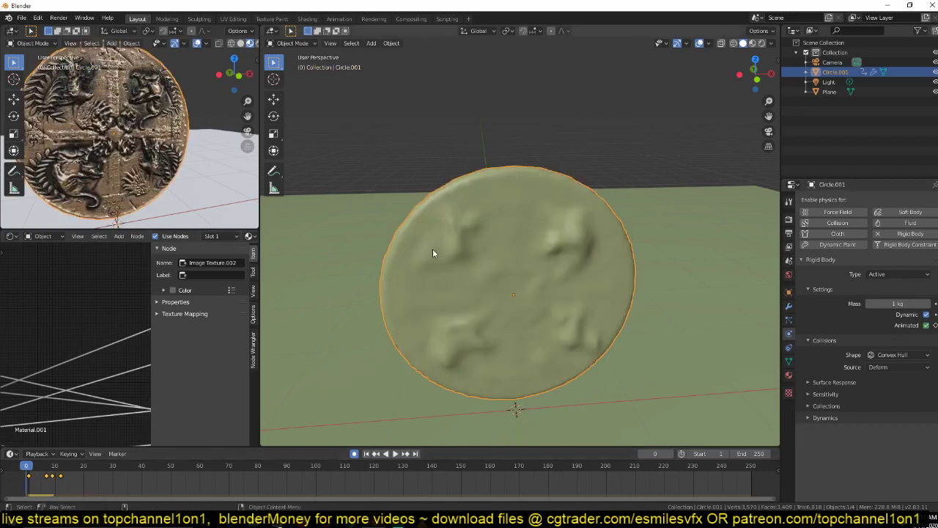
{"action": "key", "text": "space"}
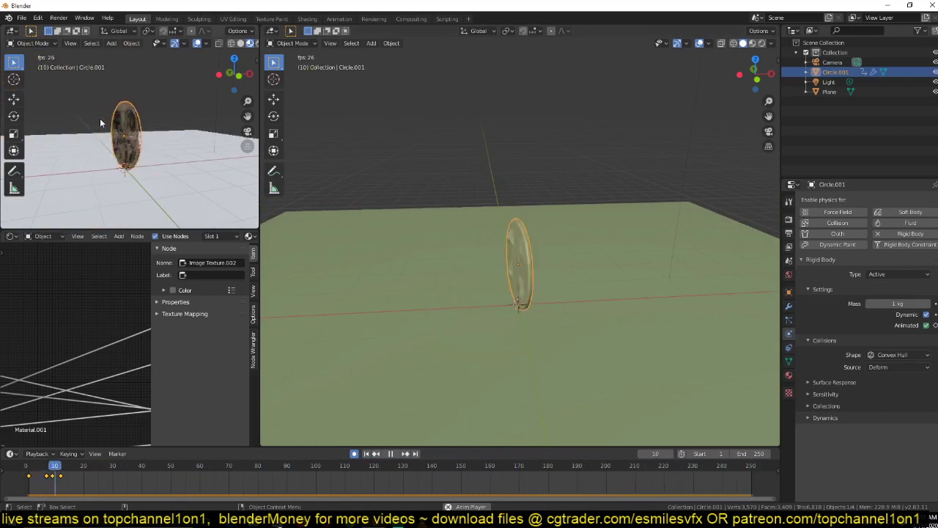
{"action": "key", "text": "Escape"}
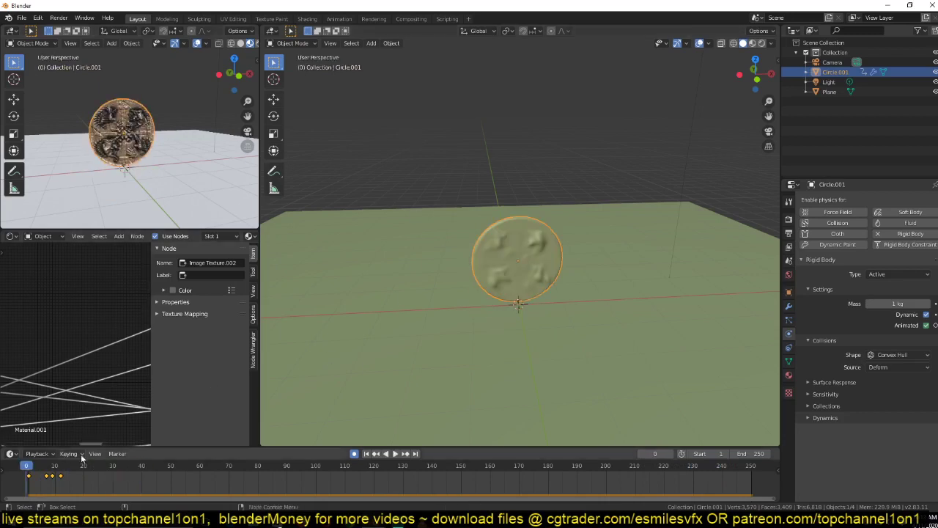
Step: Show the coin's animation curves in an enlarged Graph Editor and expand the Object Transforms channels
{"action": "left_click_drag", "start_coordinate": [360, 446], "coordinate": [359, 394]}
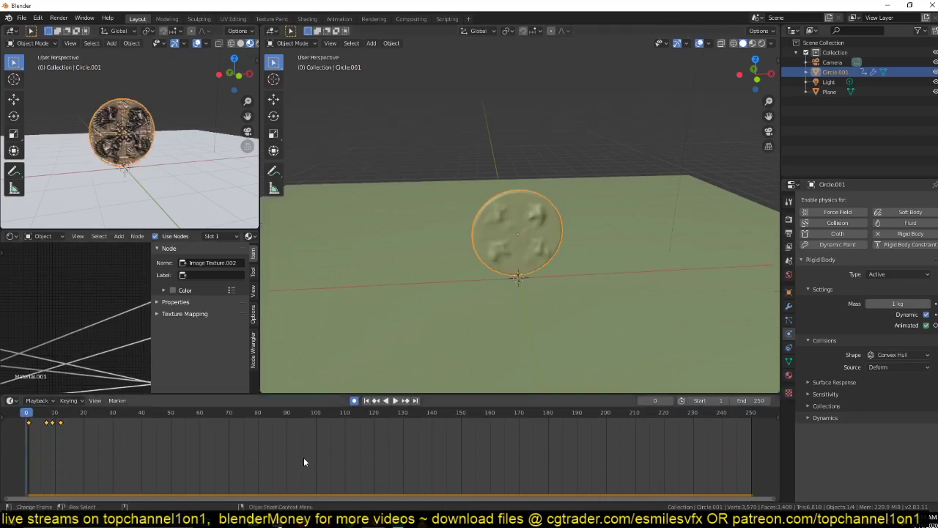
{"action": "key", "text": "ctrl+Tab"}
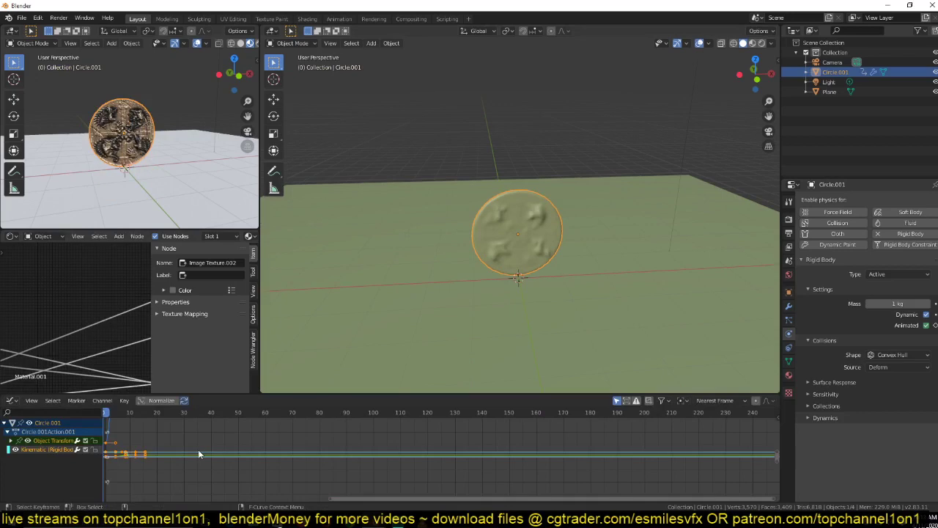
{"action": "key", "text": "Home"}
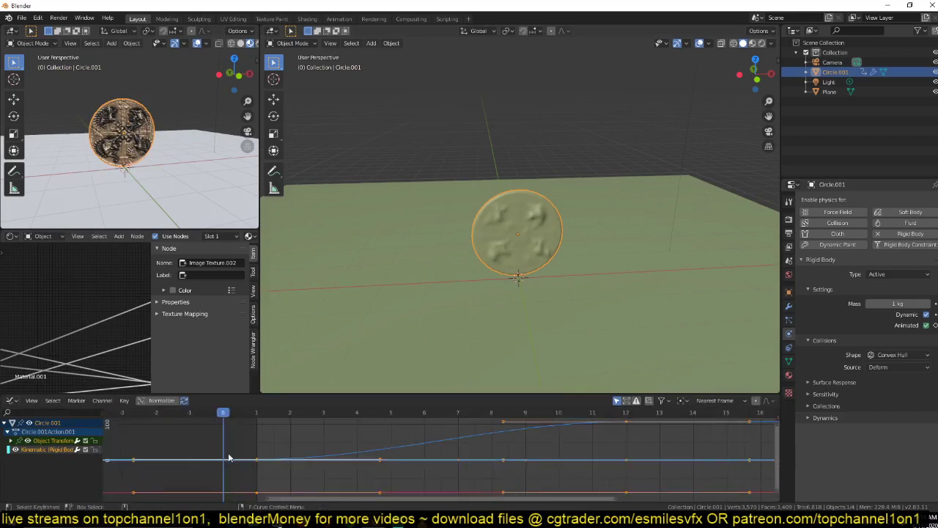
{"action": "key", "text": "ctrl+Tab"}
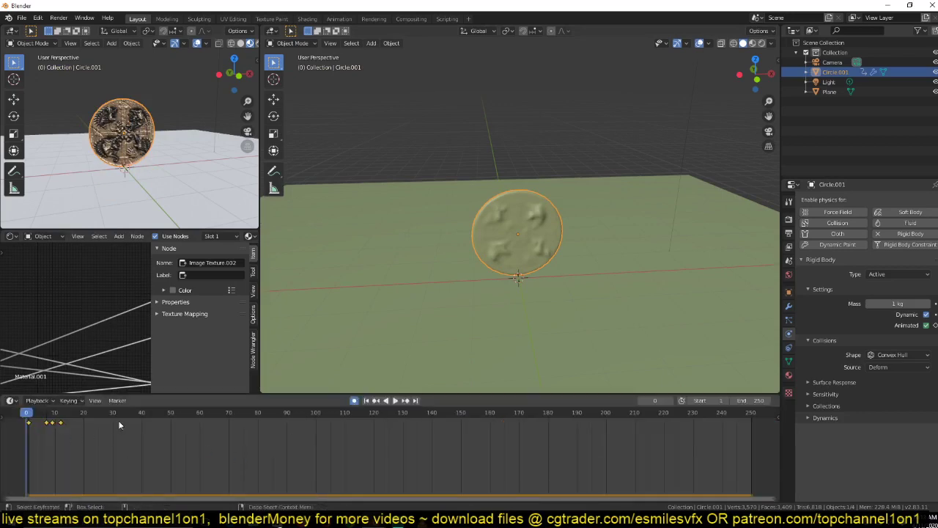
{"action": "key", "text": "ctrl+Tab"}
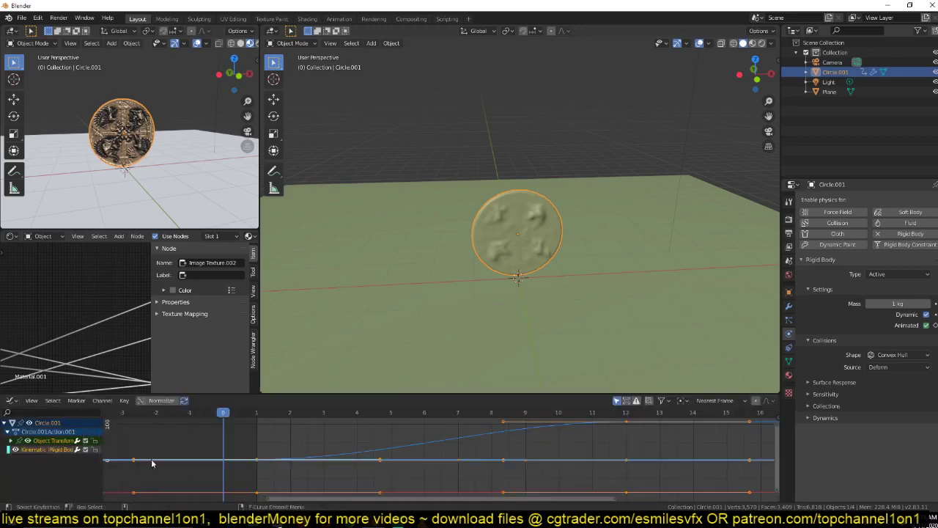
{"action": "left_click", "coordinate": [11, 440]}
{"action": "left_click", "coordinate": [48, 441]}
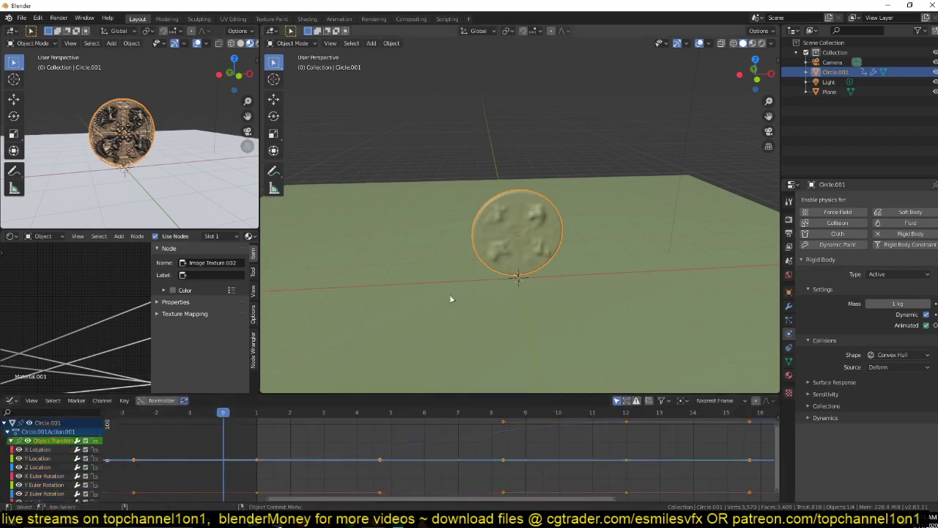
{"action": "key", "text": "r"}
{"action": "key", "text": "z"}
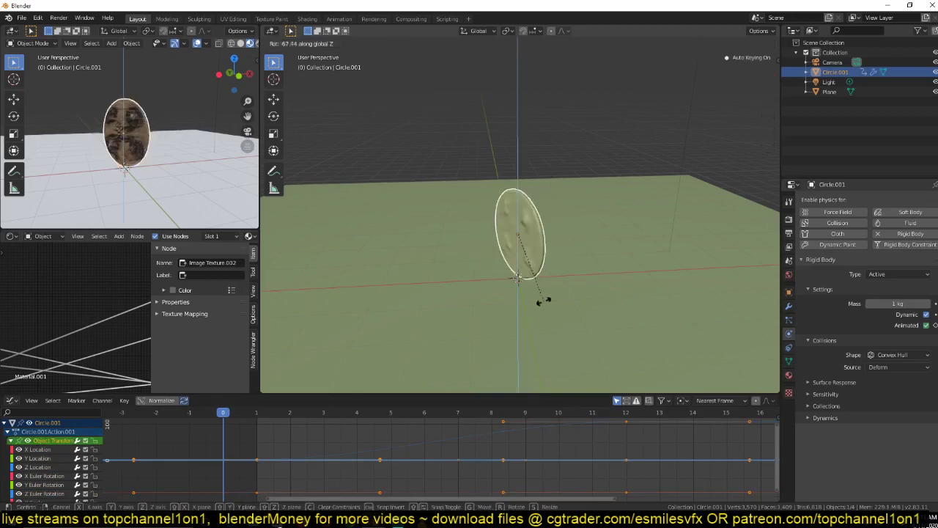
{"action": "right_click", "coordinate": [568, 230]}
Step: Isolate the coin's Z Euler Rotation curve by hiding all other curves, and frame it in the Graph Editor
{"action": "scroll", "coordinate": [46, 473], "scroll_direction": "down", "scroll_amount": 3}
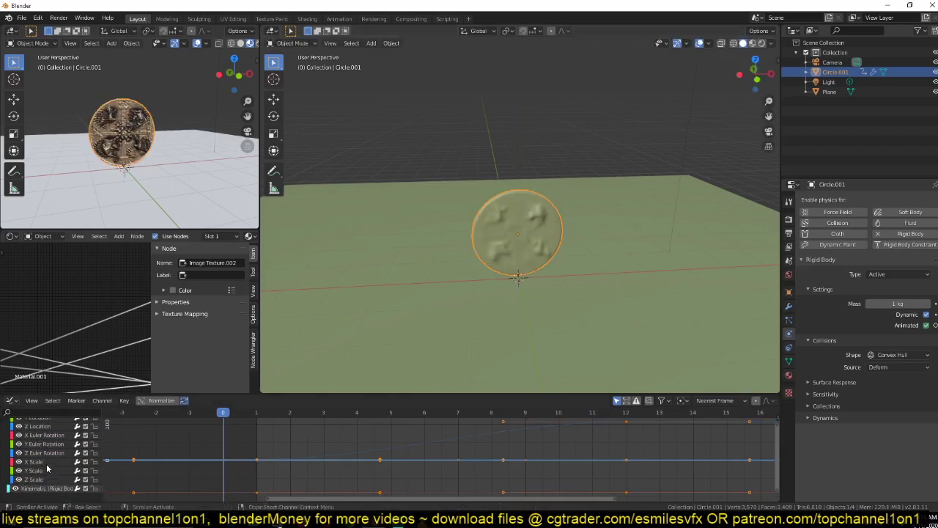
{"action": "left_click", "coordinate": [40, 453]}
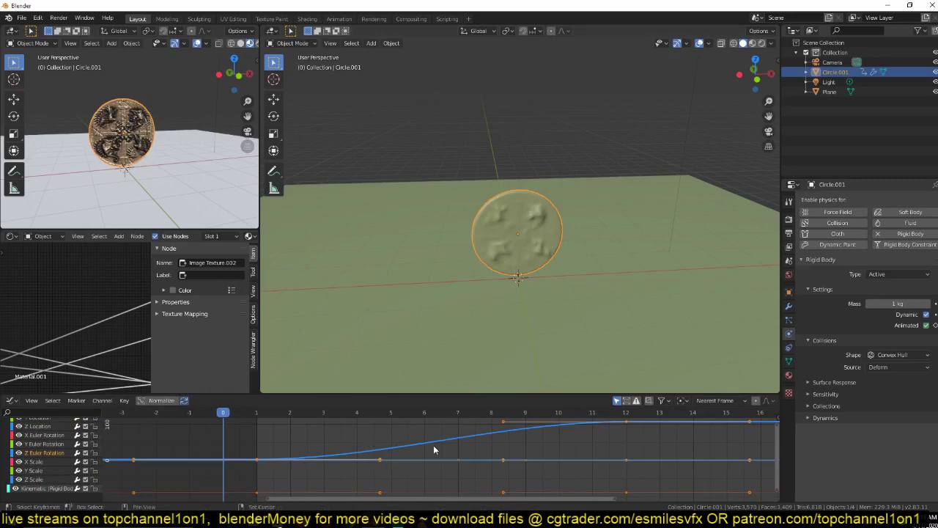
{"action": "key", "text": "shift+h"}
{"action": "key", "text": "Home"}
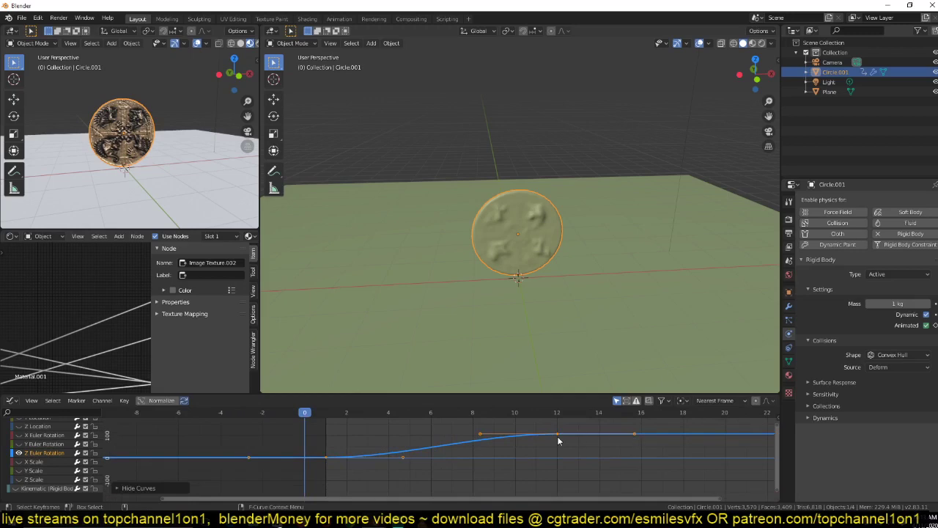
Step: Raise the frame 12 keyframe of the Z Euler Rotation curve along the value axis for a faster spin
{"action": "scroll", "coordinate": [535, 447], "scroll_direction": "down", "scroll_amount": 3}
{"action": "key", "text": "g"}
{"action": "key", "text": "y"}
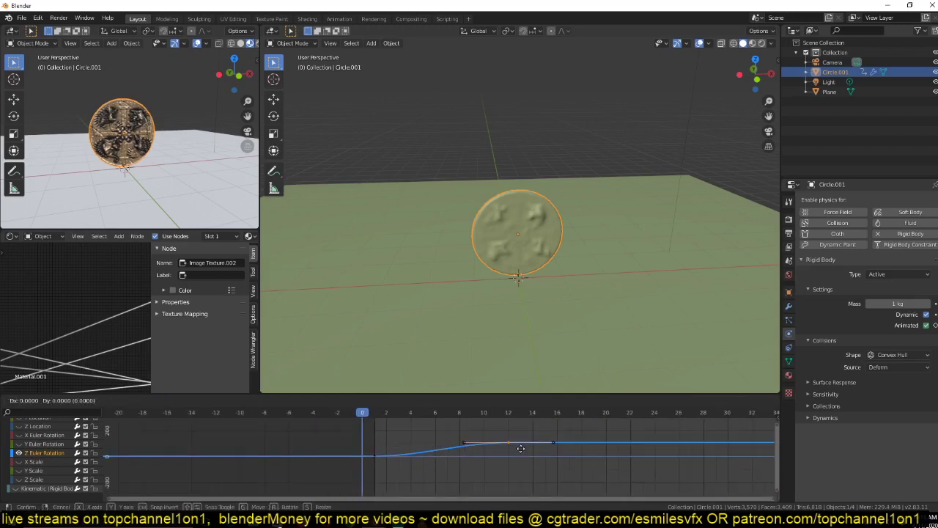
{"action": "left_click", "coordinate": [523, 418]}
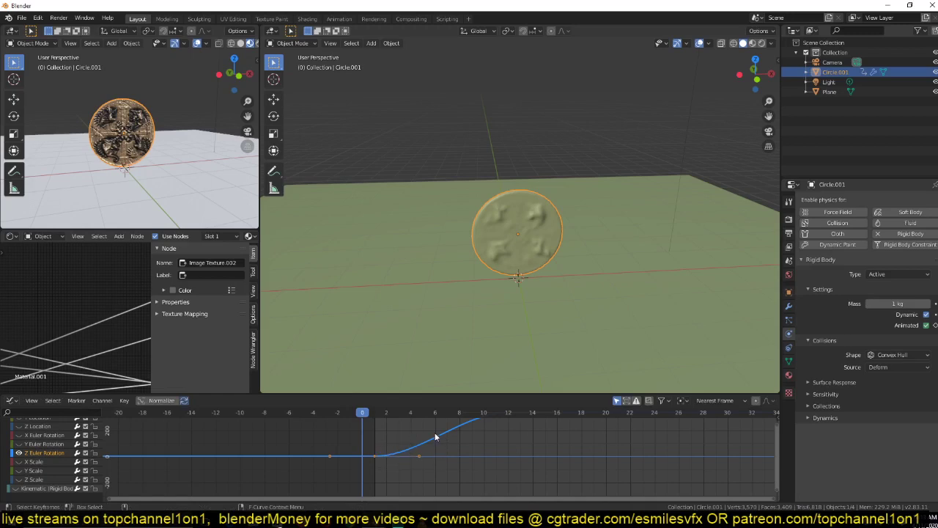
Step: Play the animation from the start twice to check the coin's faster spin
{"action": "key", "text": "space"}
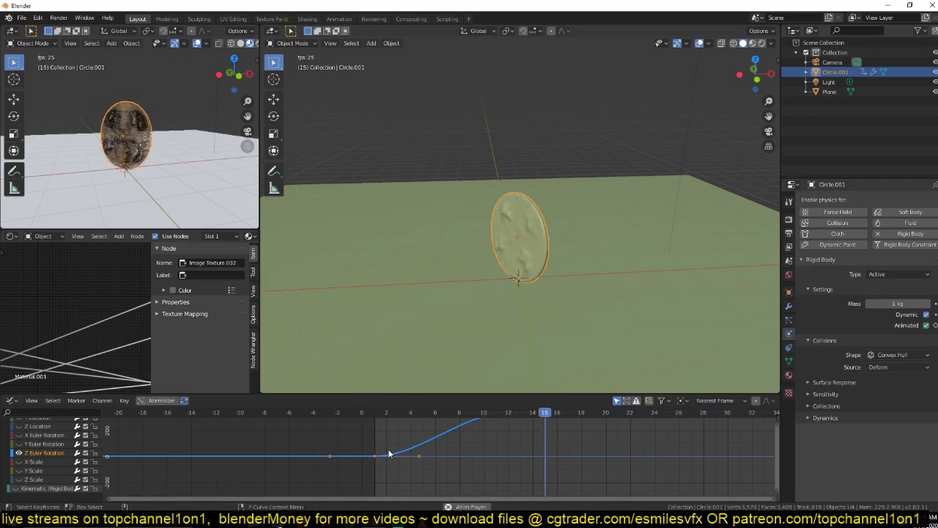
{"action": "key", "text": "Escape"}
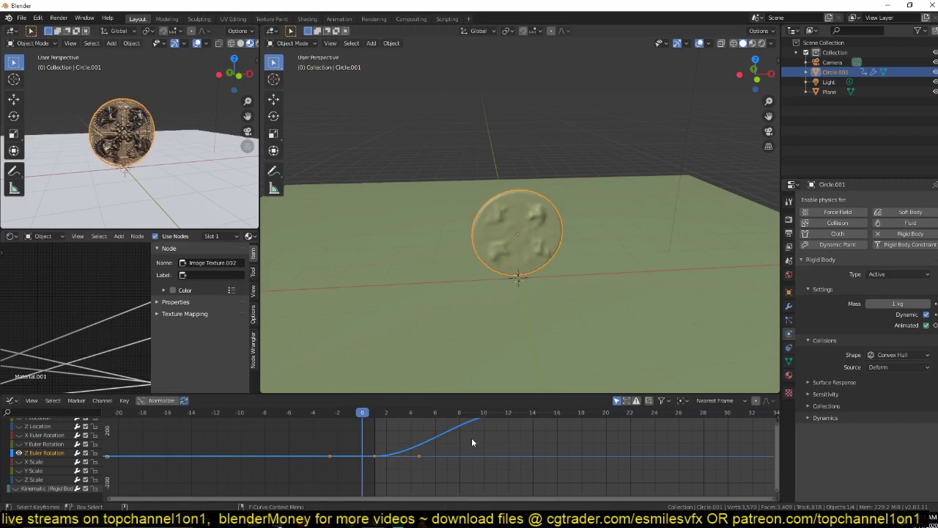
{"action": "key", "text": "Home"}
{"action": "key", "text": "space"}
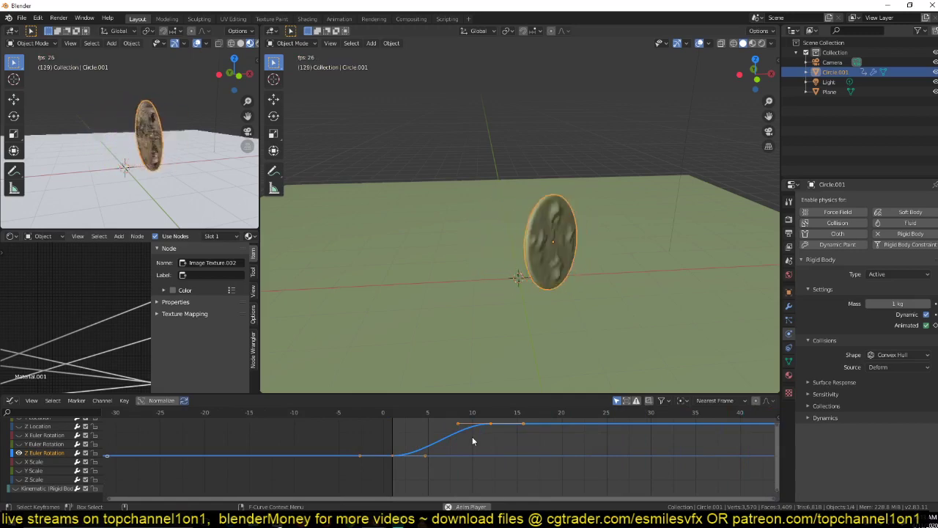
{"action": "scroll", "coordinate": [472, 437], "scroll_direction": "down", "scroll_amount": 6}
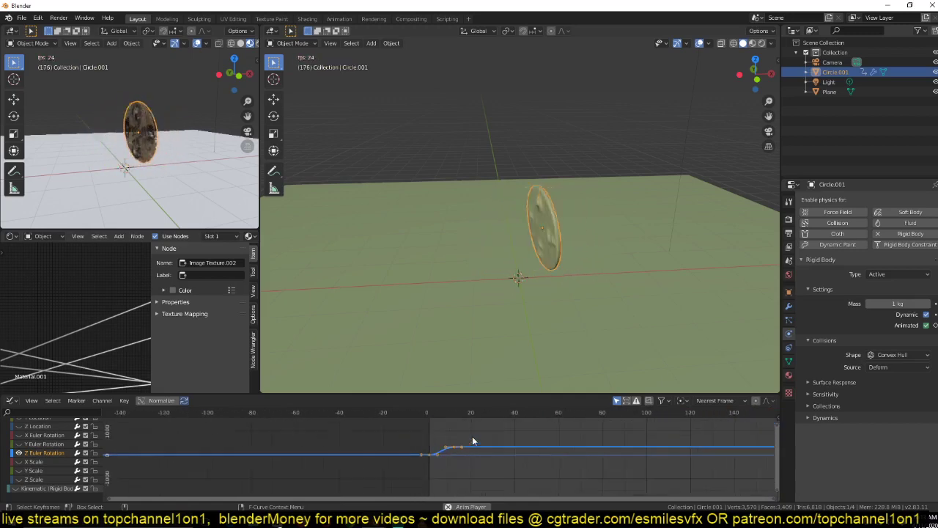
{"action": "scroll", "coordinate": [472, 441], "scroll_direction": "down", "scroll_amount": 4}
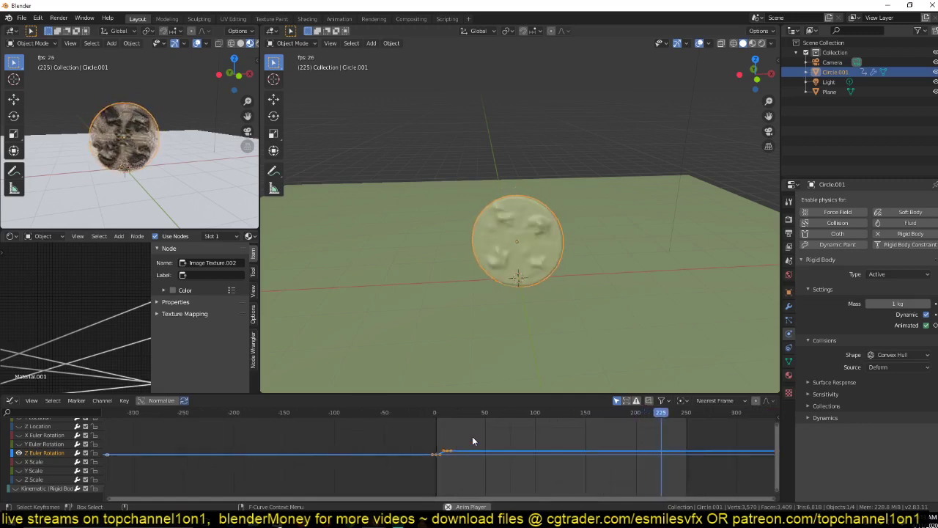
{"action": "key", "text": "Escape"}
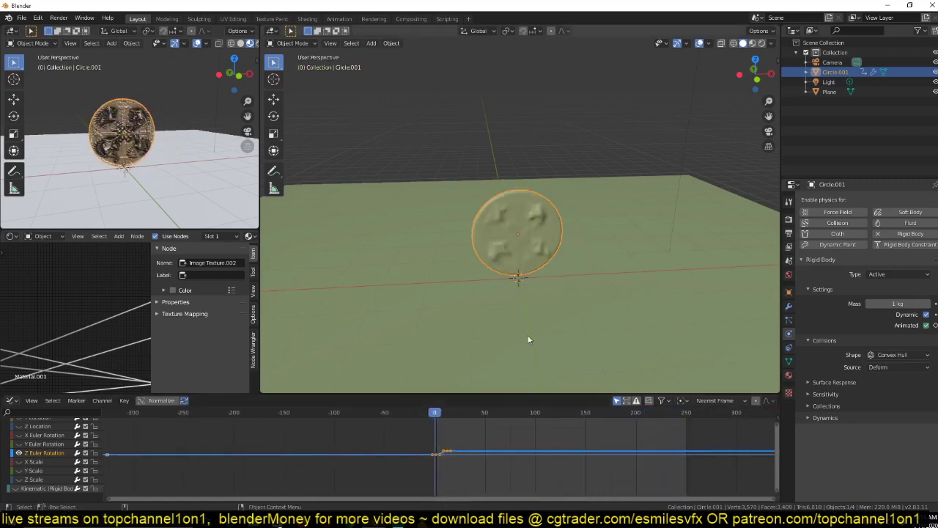
Step: Set the handle type of the Z Euler Rotation keyframes to Vector so the curve rises in a straight line
{"action": "scroll", "coordinate": [464, 444], "scroll_direction": "up", "scroll_amount": 3}
{"action": "scroll", "coordinate": [464, 442], "scroll_direction": "up", "scroll_amount": 6}
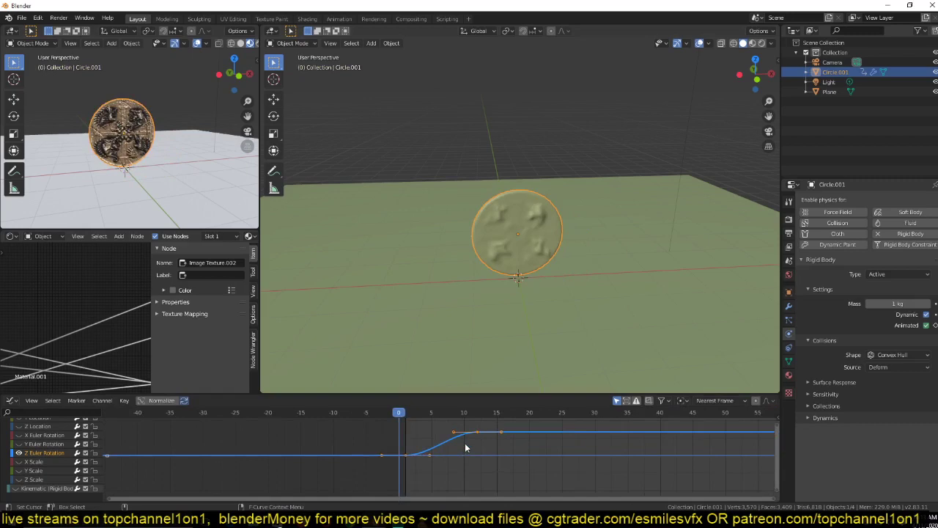
{"action": "key", "text": "v"}
{"action": "left_click", "coordinate": [439, 465]}
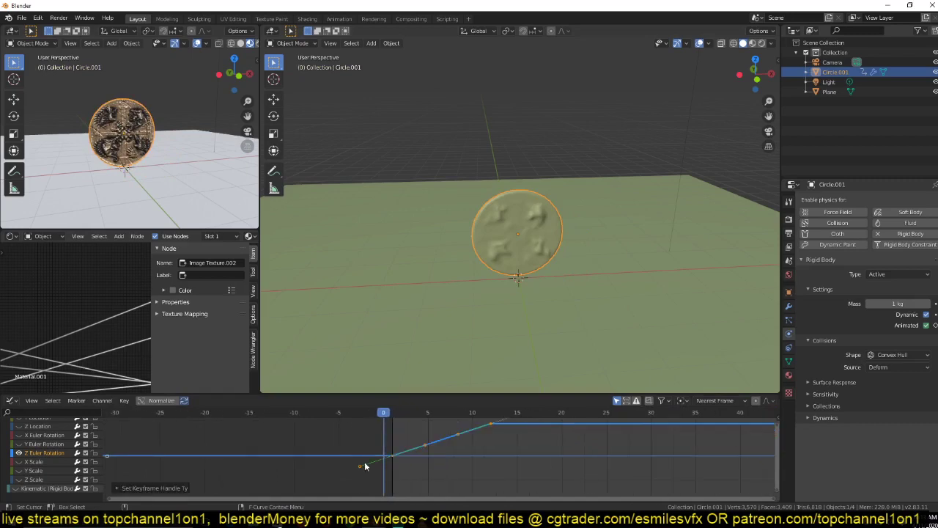
Step: Lower the frame 12 keyframe of the Z Euler Rotation curve by about 206 and play the animation from the start
{"action": "left_click", "coordinate": [498, 414]}
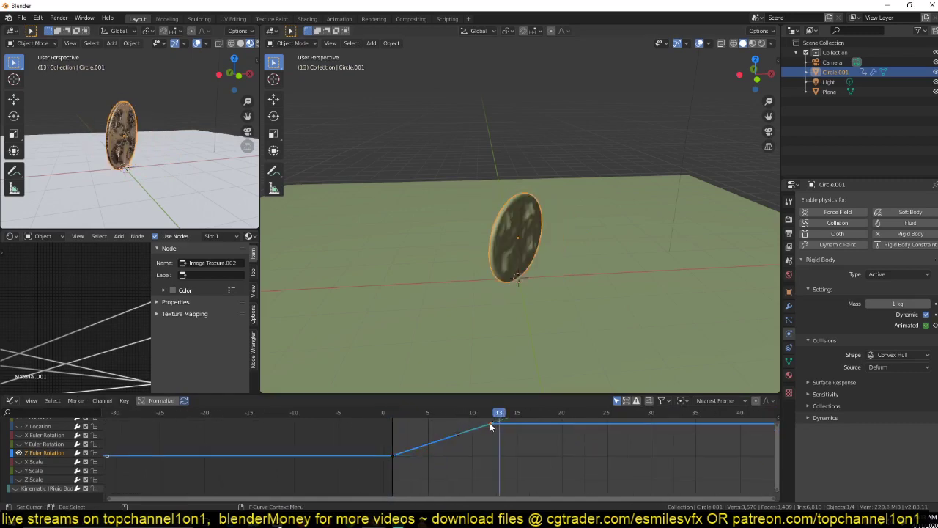
{"action": "key", "text": "g"}
{"action": "key", "text": "y"}
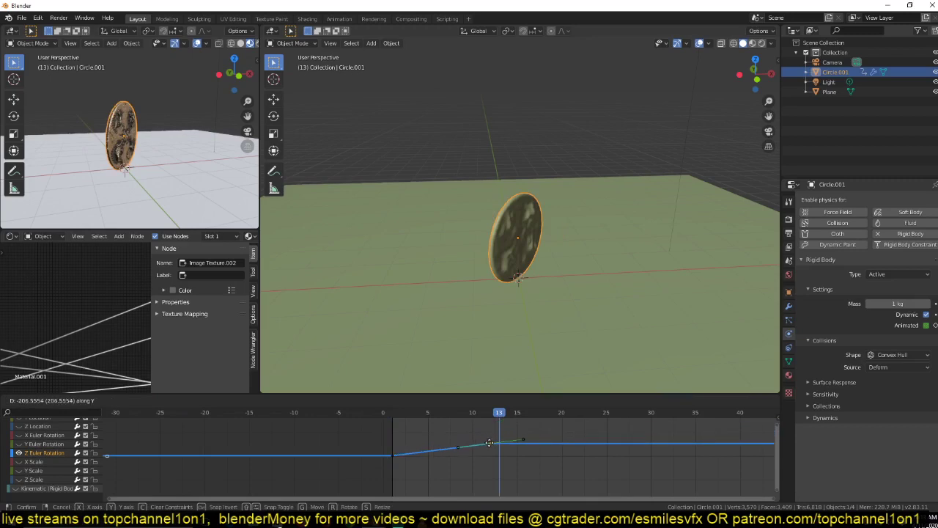
{"action": "left_click", "coordinate": [489, 442]}
{"action": "key", "text": "shift+Left"}
{"action": "key", "text": "space"}
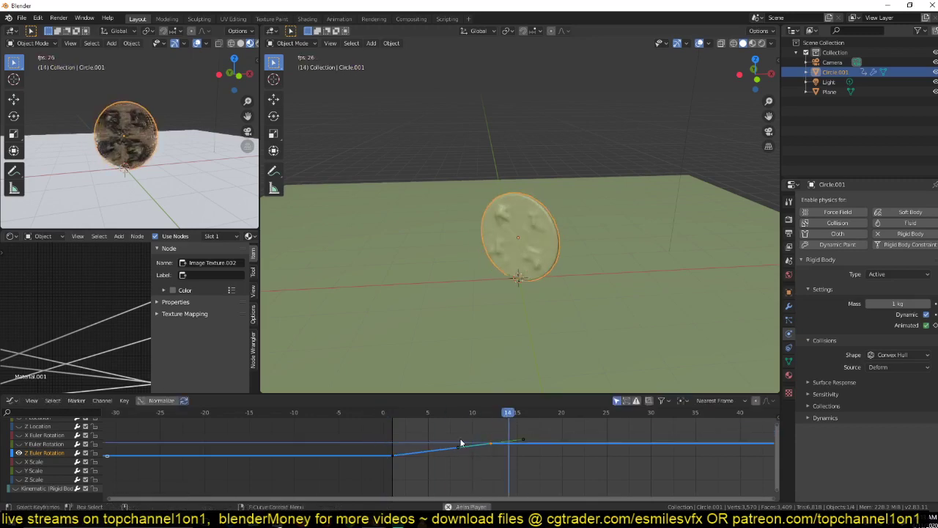
{"action": "key", "text": "Escape"}
Step: Raise the frame 12 keyframe of the Z Euler Rotation curve slightly and replay the coin's spin
{"action": "key", "text": "g"}
{"action": "key", "text": "y"}
{"action": "left_click", "coordinate": [486, 431]}
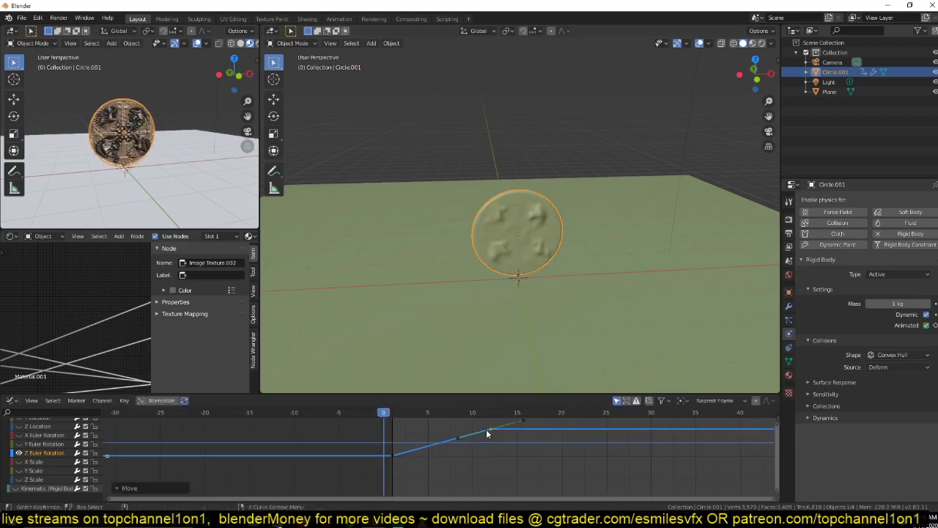
{"action": "key", "text": "space"}
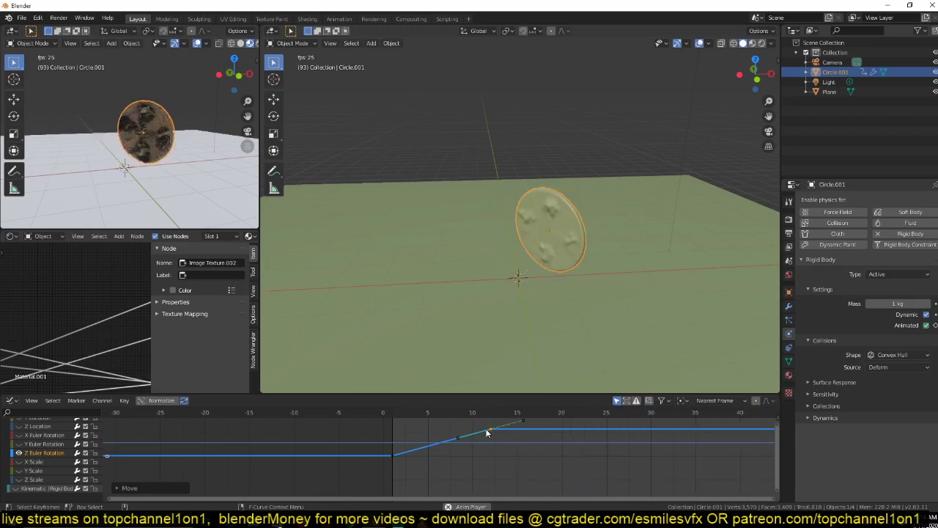
{"action": "key", "text": "Home"}
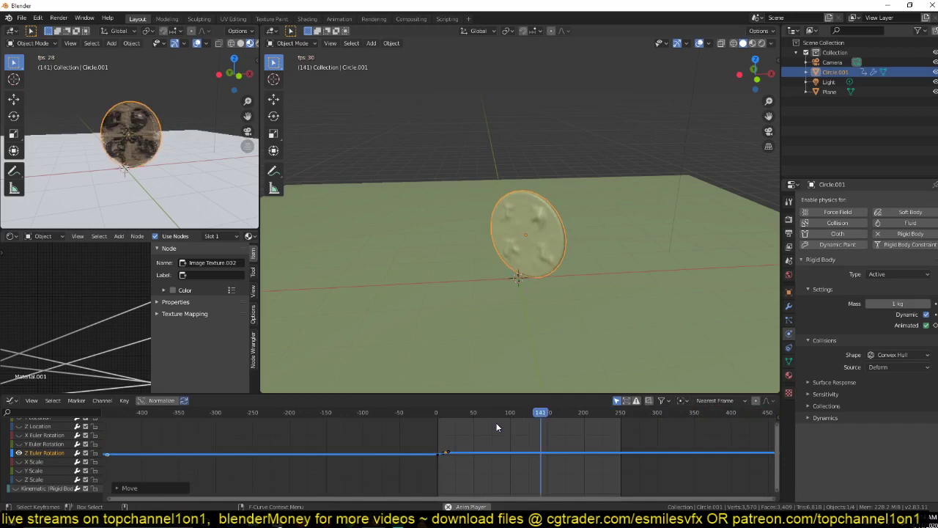
Step: Switch the Graph Editor back to the Timeline, extend the animation's end frame to 540, and replay the simulation
{"action": "key", "text": "ctrl+Tab"}
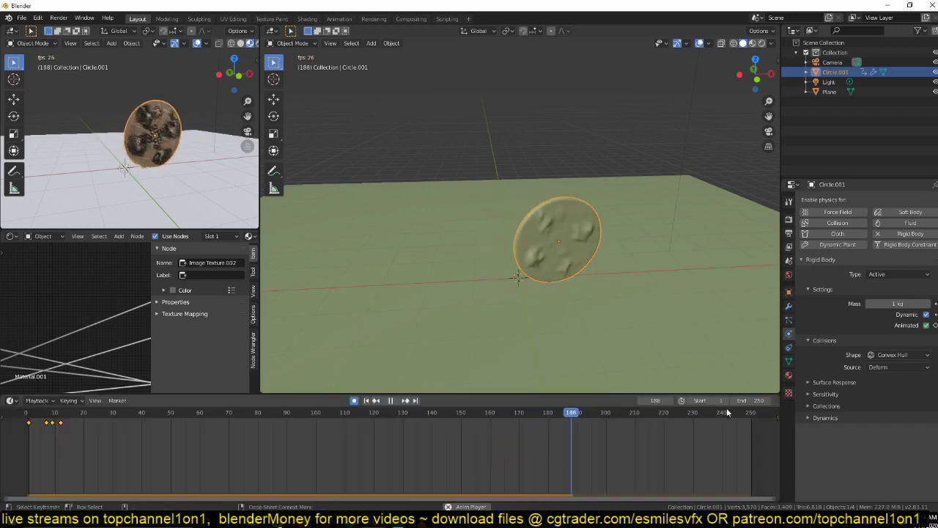
{"action": "left_click_drag", "start_coordinate": [753, 401], "coordinate": [894, 401]}
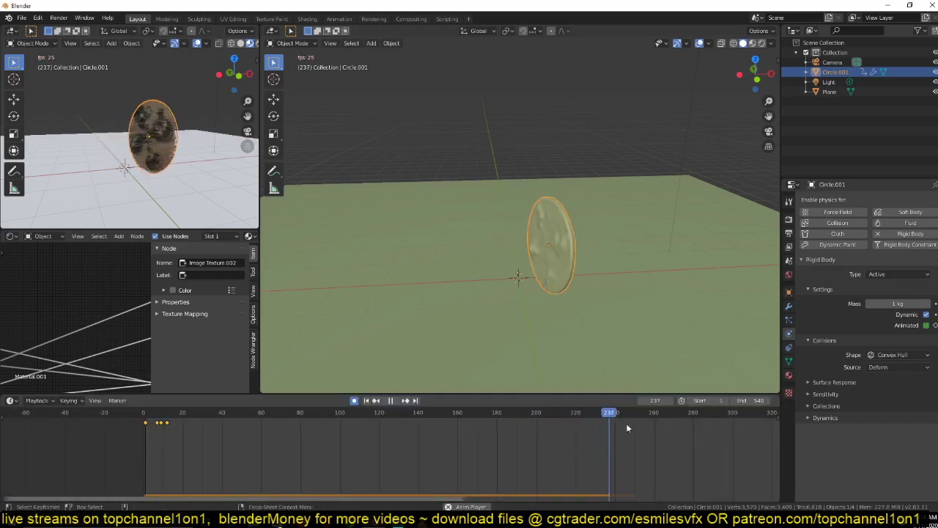
{"action": "key", "text": "Escape"}
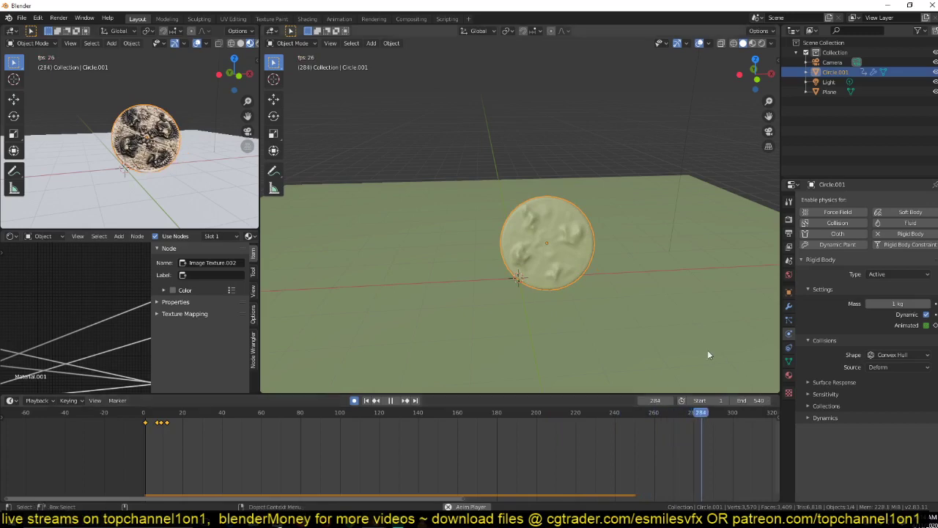
{"action": "key", "text": "space"}
{"action": "key", "text": "Escape"}
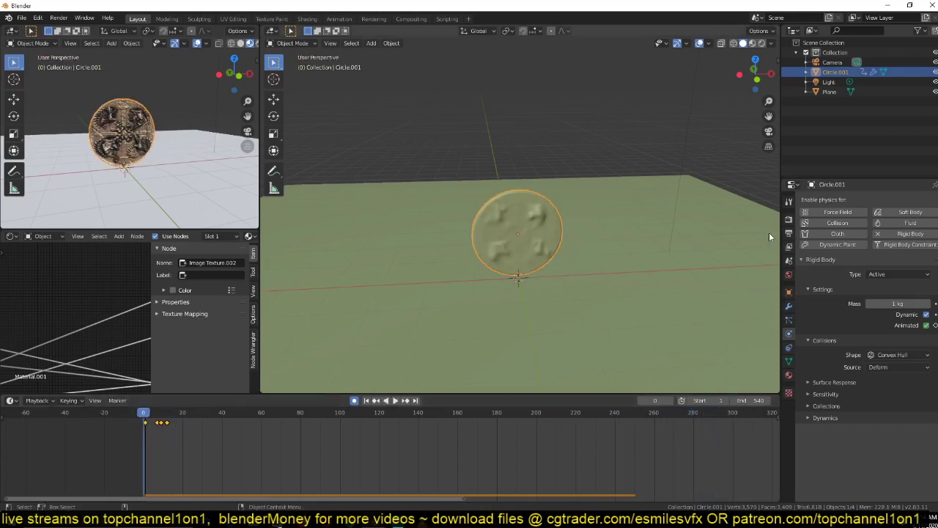
Step: Set the simulation end frame of the Rigid Body World cache to 500
{"action": "left_click", "coordinate": [789, 260]}
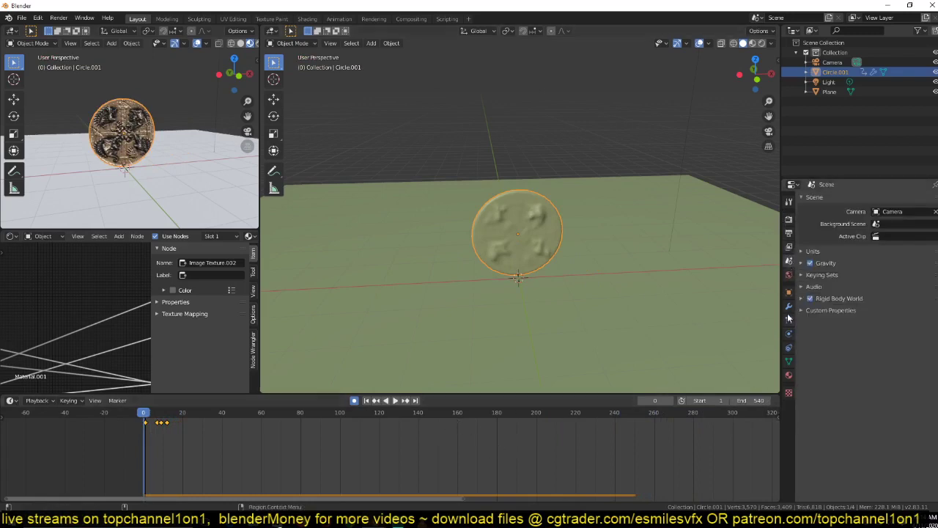
{"action": "left_click", "coordinate": [840, 299]}
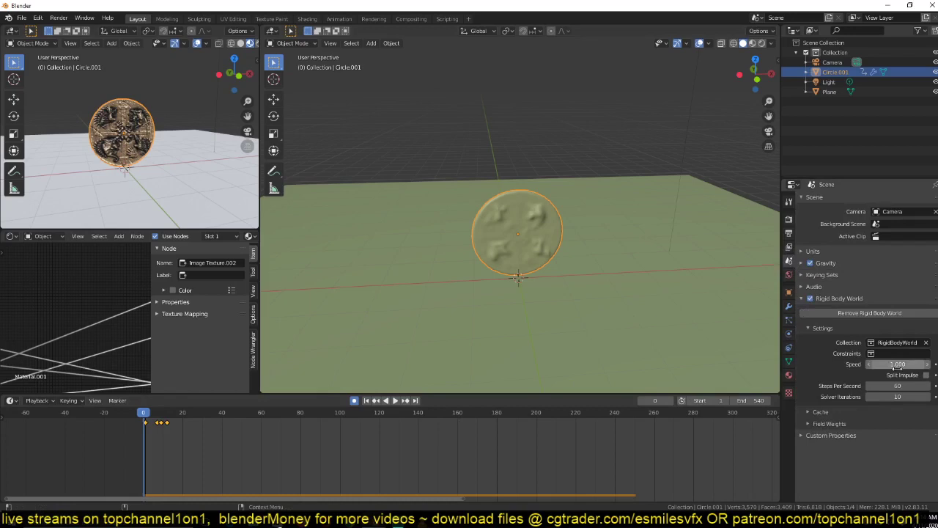
{"action": "left_click", "coordinate": [824, 413]}
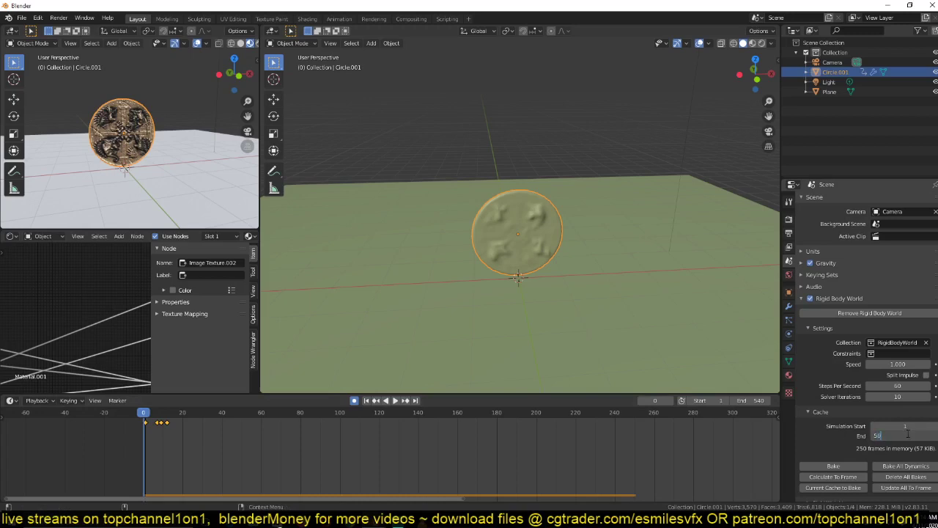
Step: Play the coin's extended rigid body simulation and examine up close how the coin settles on the plane
{"action": "scroll", "coordinate": [571, 473], "scroll_direction": "down", "scroll_amount": 5}
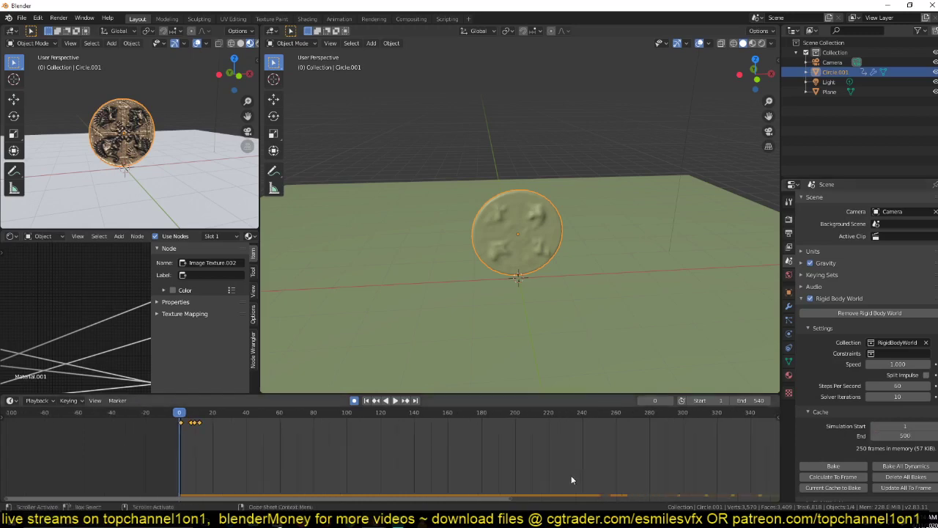
{"action": "key", "text": "space"}
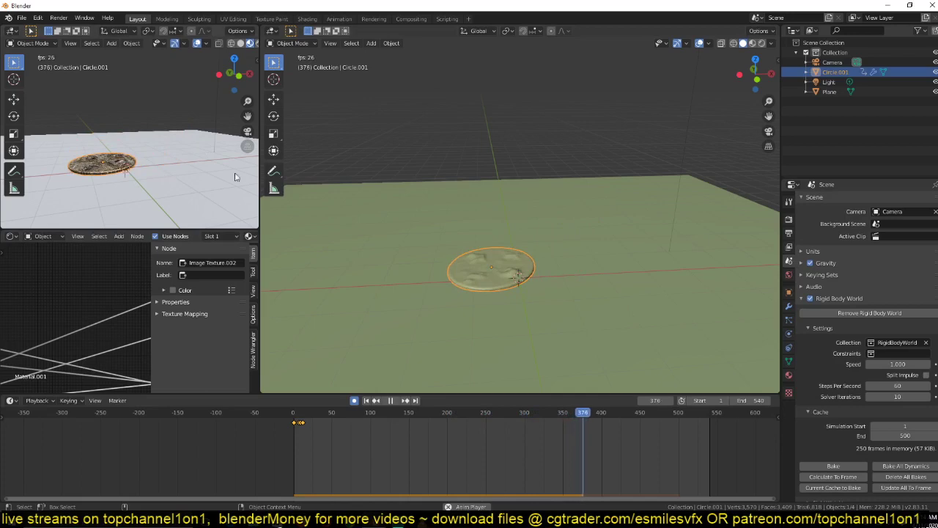
{"action": "middle_click_drag", "start_coordinate": [503, 225], "coordinate": [522, 202], "text": "shift"}
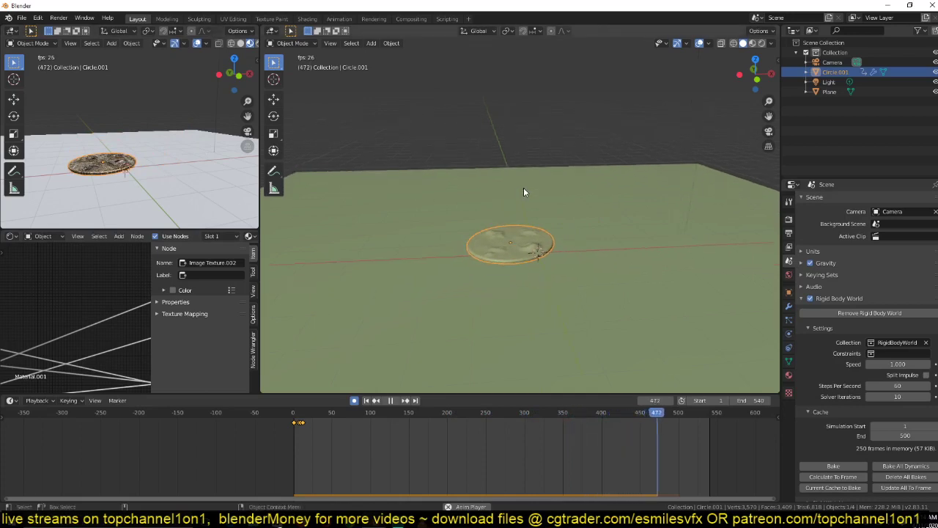
{"action": "scroll", "coordinate": [558, 167], "scroll_direction": "up", "scroll_amount": 4}
{"action": "middle_click_drag", "start_coordinate": [508, 199], "coordinate": [467, 170], "text": "shift"}
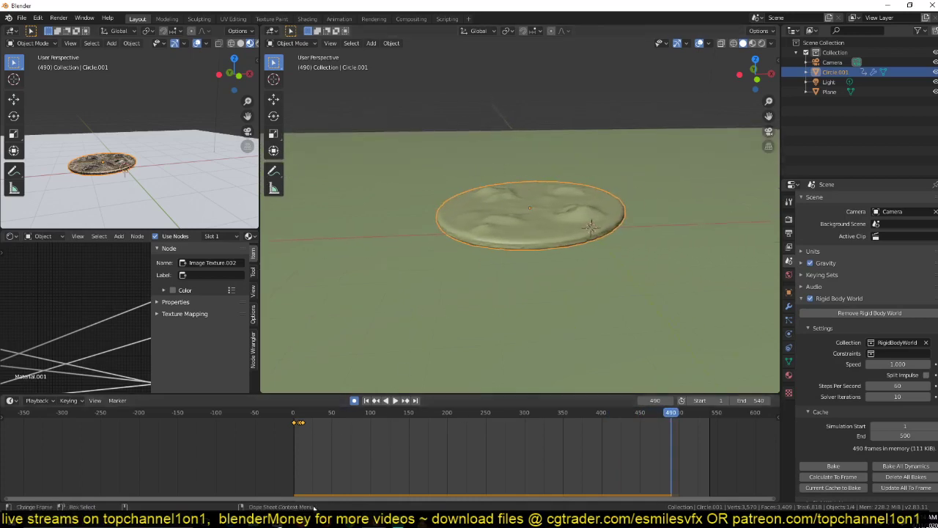
Step: Switch to the Blender window with lopoly.blend and examine the textured coin on the wooden floor
{"action": "mouse_move", "coordinate": [345, 519]}
{"action": "left_click", "coordinate": [321, 473]}
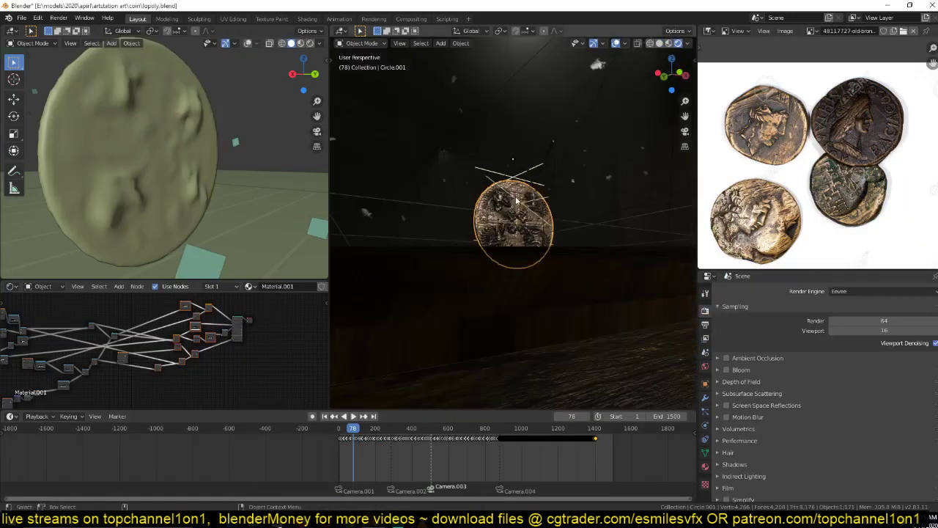
{"action": "scroll", "coordinate": [516, 200], "scroll_direction": "up", "scroll_amount": 2}
{"action": "middle_click_drag", "start_coordinate": [519, 206], "coordinate": [407, 234]}
{"action": "scroll", "coordinate": [462, 236], "scroll_direction": "down", "scroll_amount": 5}
{"action": "scroll", "coordinate": [408, 234], "scroll_direction": "up", "scroll_amount": 2}
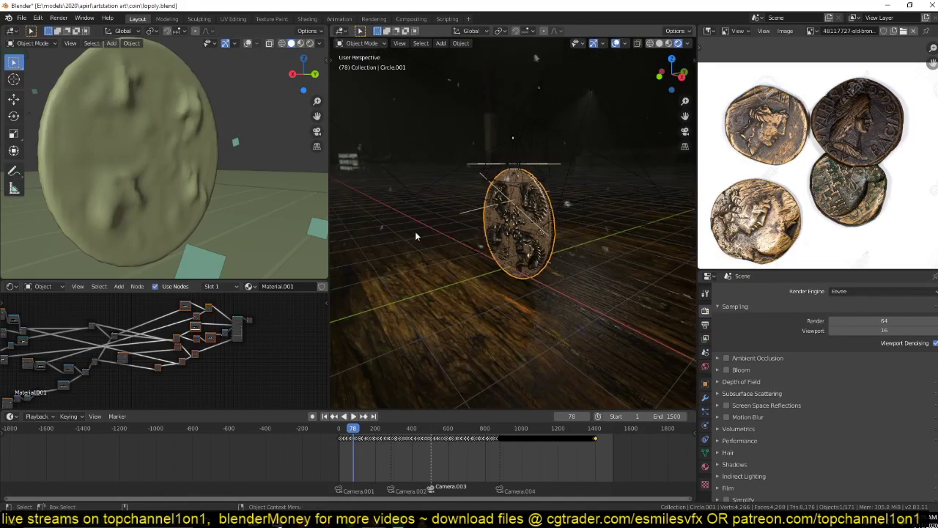
Step: Select the floating particle planes' emitter around the coin and look at the scene through the active camera
{"action": "left_click", "coordinate": [576, 110]}
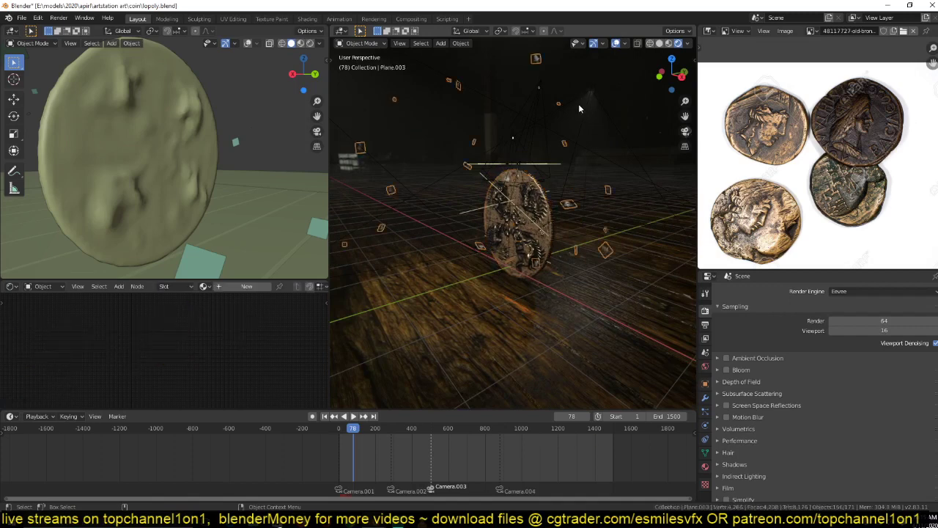
{"action": "scroll", "coordinate": [591, 113], "scroll_direction": "down", "scroll_amount": 4}
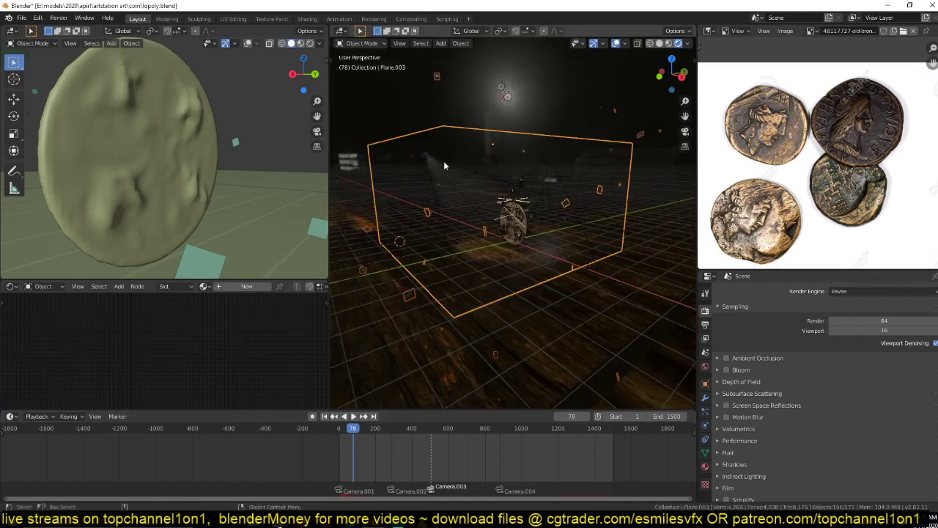
{"action": "key", "text": "KP_0"}
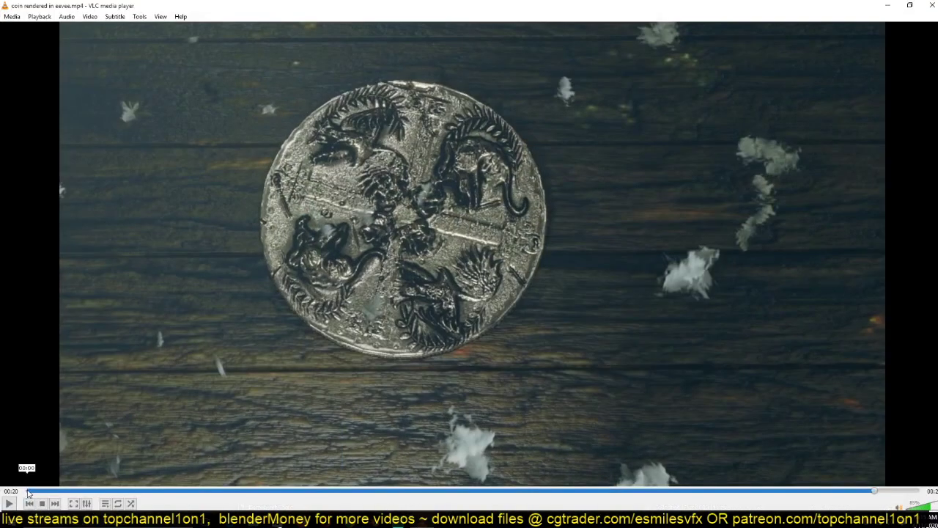
Step: Switch to VLC and play "coin rendered in eevee.mp4" from the beginning, pausing to examine the coin's spin and fall
{"action": "left_click", "coordinate": [28, 492]}
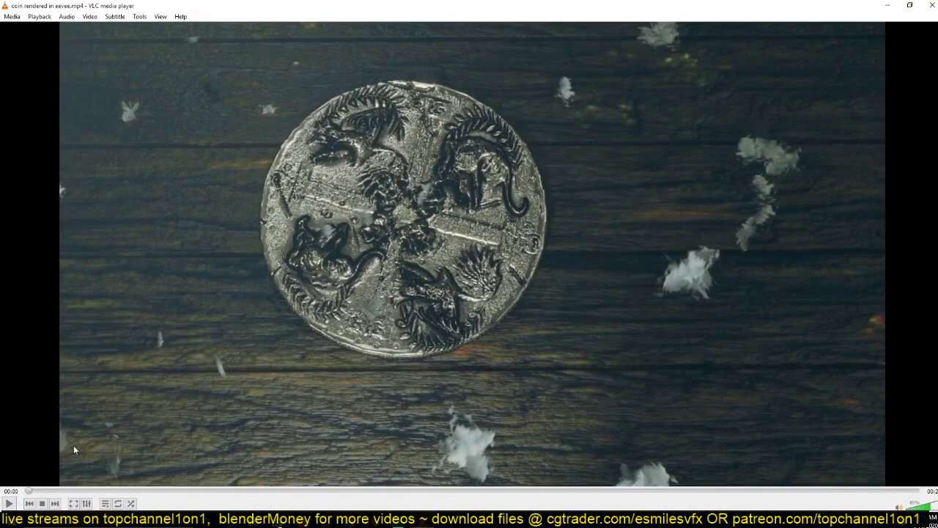
{"action": "key", "text": "space"}
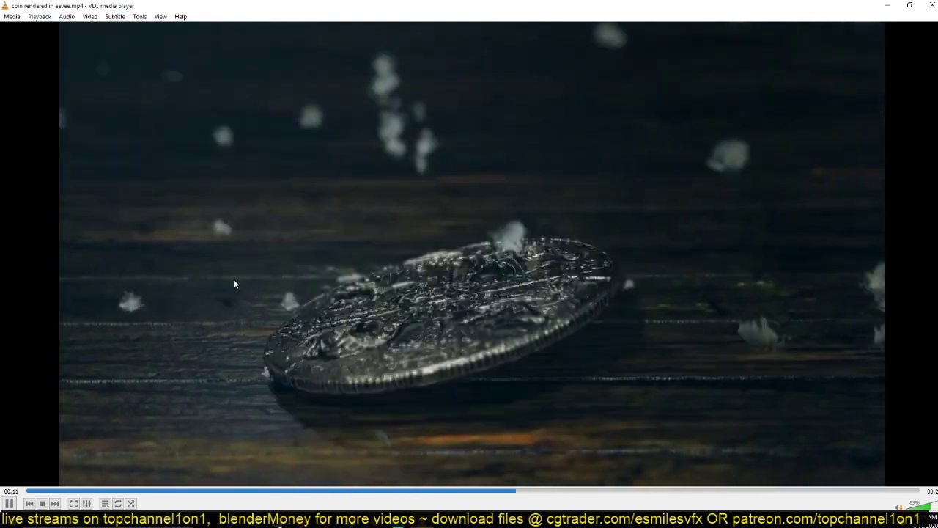
{"action": "key", "text": "space"}
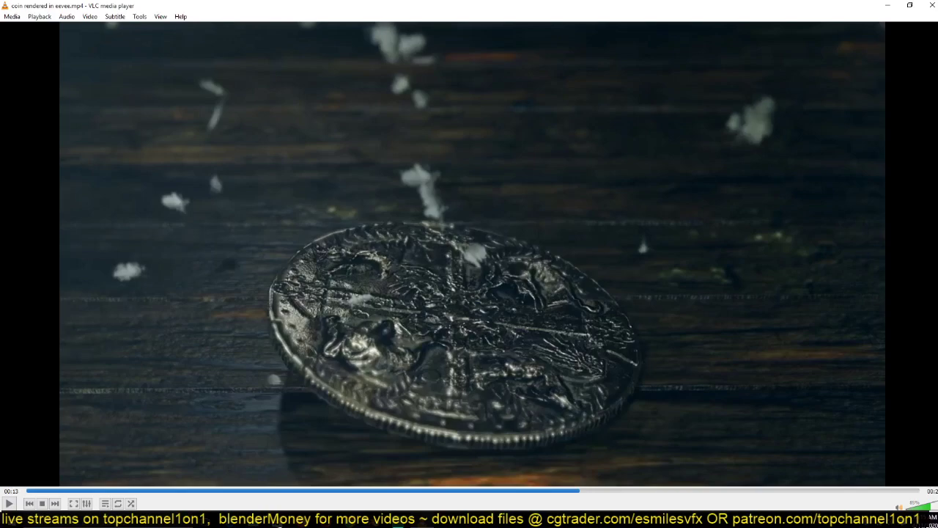
{"action": "key", "text": "space"}
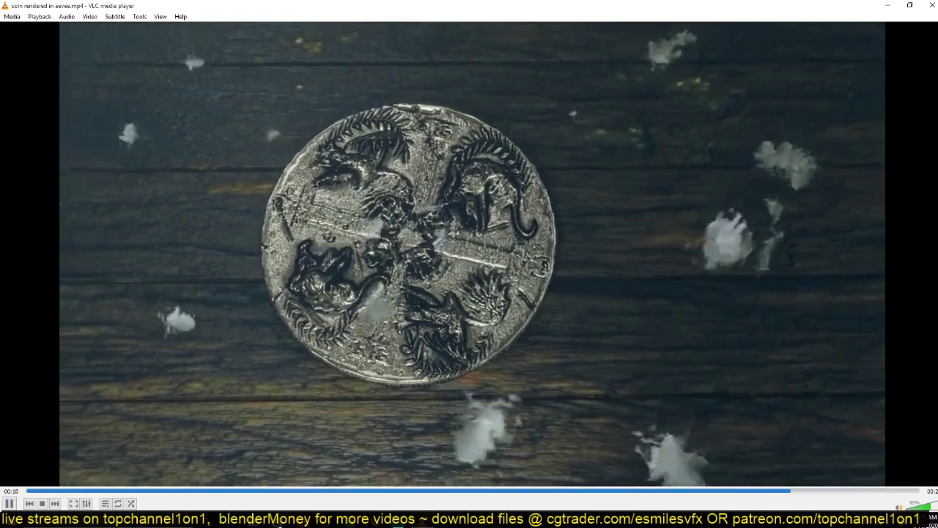
{"action": "key", "text": "space"}
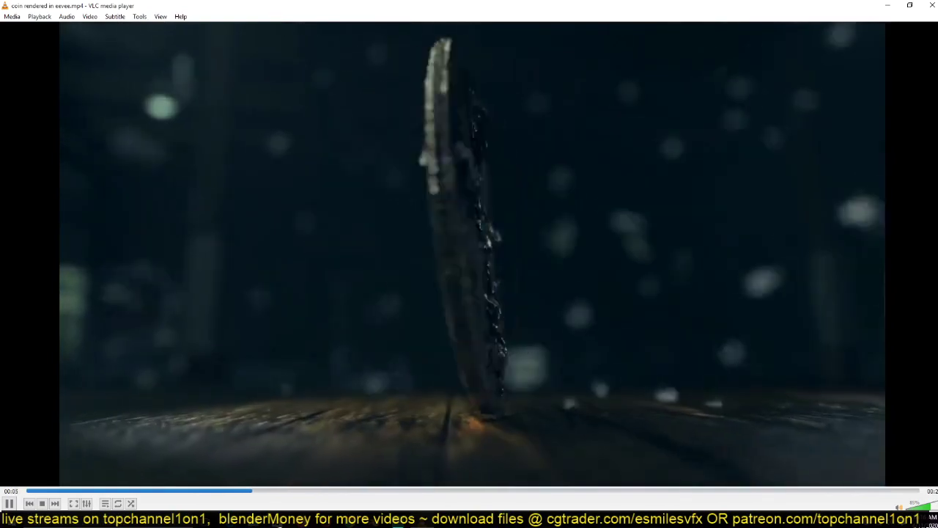
{"action": "key", "text": "space"}
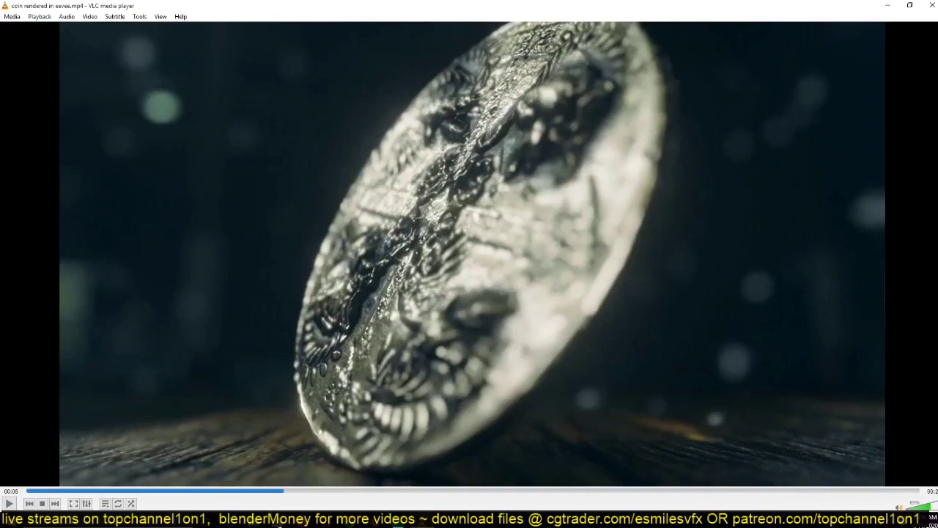
{"action": "key", "text": "space"}
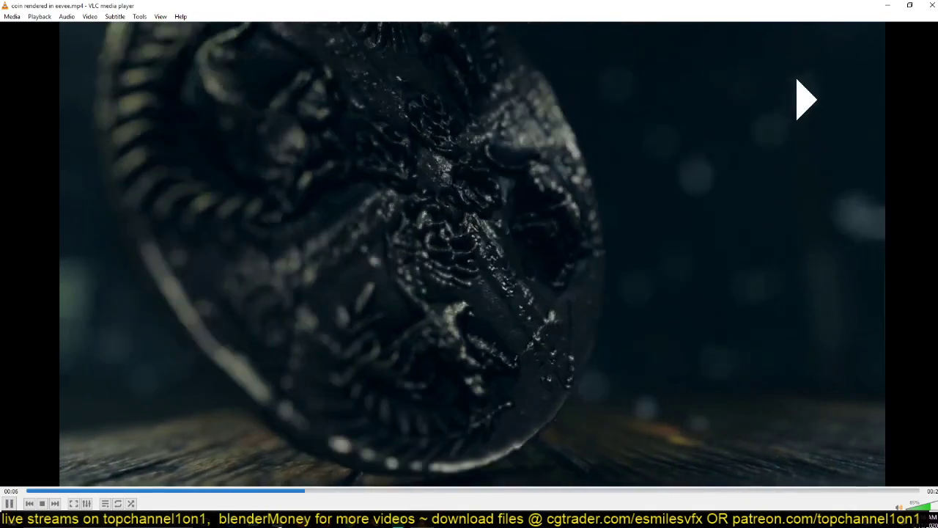
{"action": "key", "text": "space"}
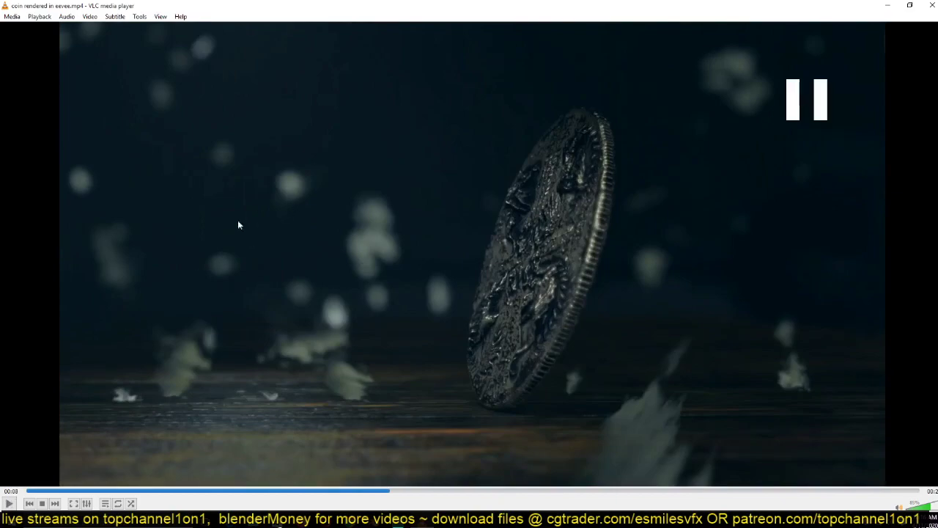
{"action": "key", "text": "space"}
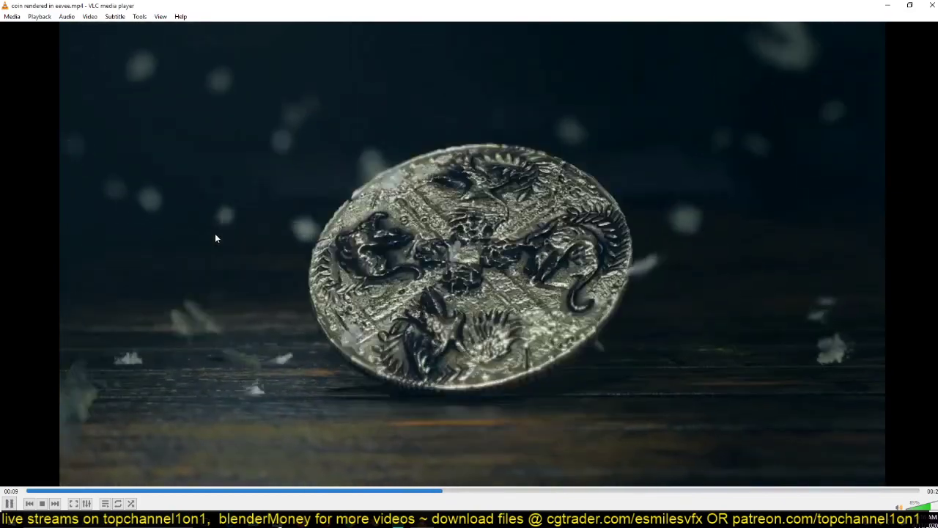
{"action": "key", "text": "space"}
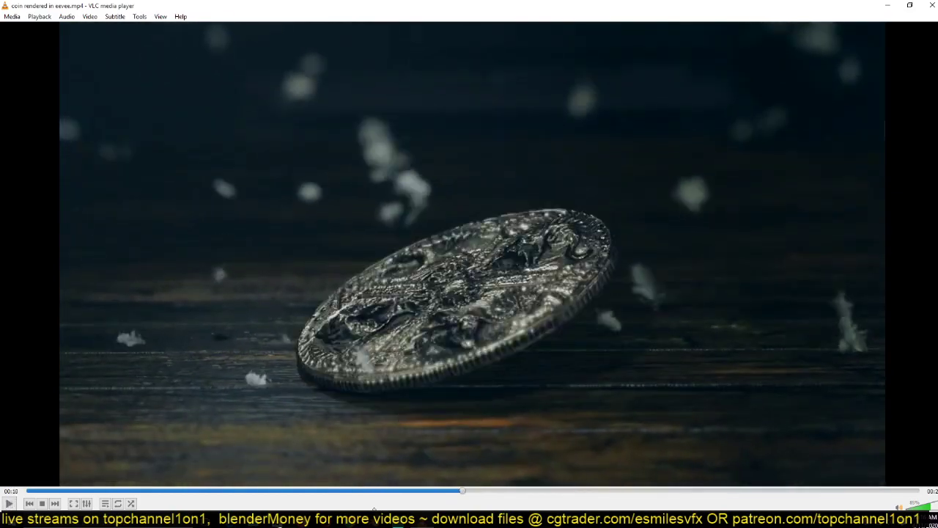
Step: Switch back to lopoly.blend in Blender and play the animation from frame 0 through the camera
{"action": "mouse_move", "coordinate": [374, 509]}
{"action": "left_click", "coordinate": [346, 473]}
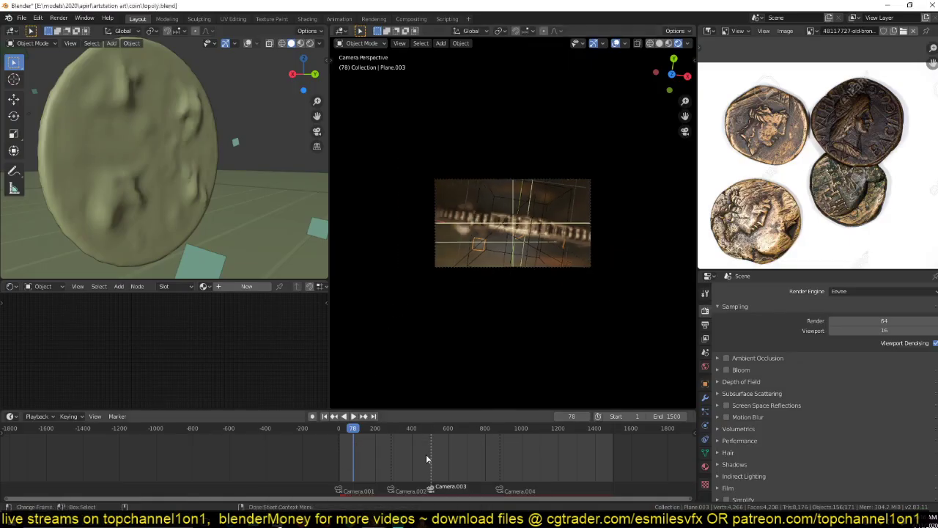
{"action": "left_click", "coordinate": [309, 466]}
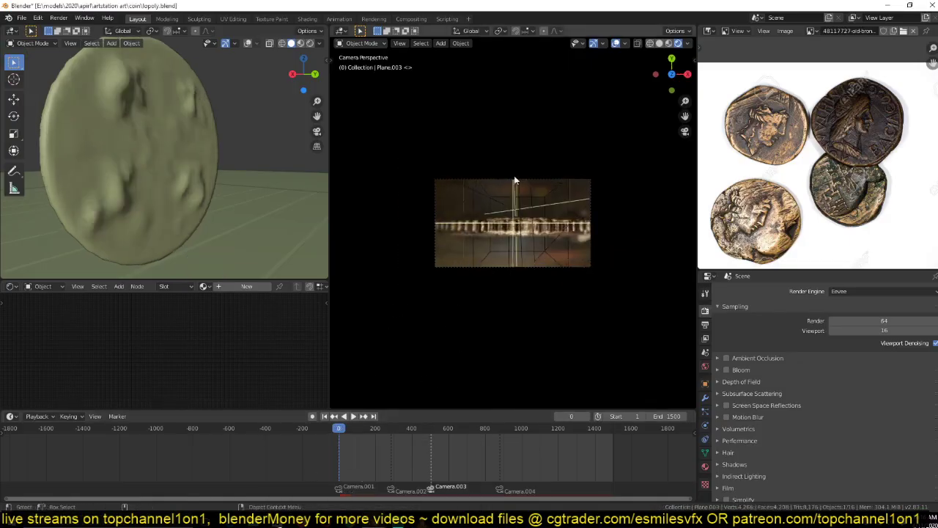
{"action": "key", "text": "space"}
{"action": "scroll", "coordinate": [519, 270], "scroll_direction": "up", "scroll_amount": 4}
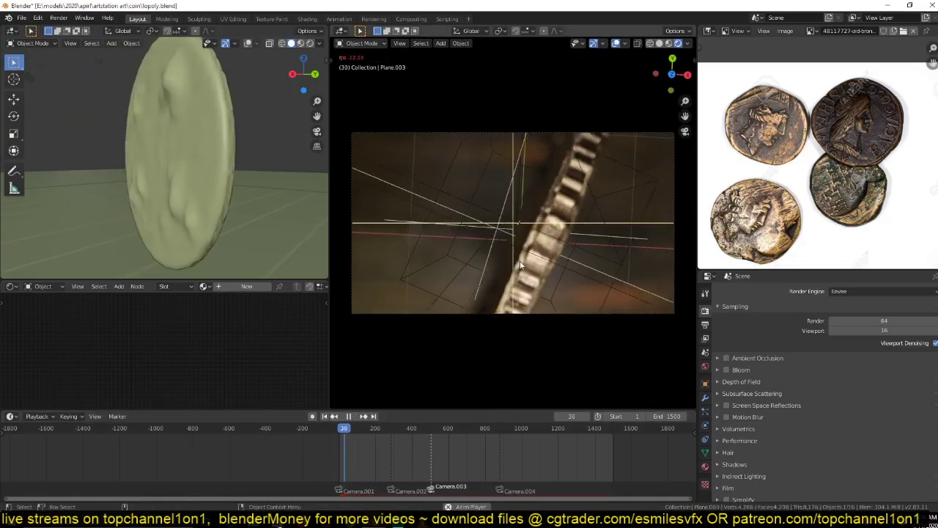
Step: Leave the camera view and watch the coin's spin animation from a wider perspective in the rendered viewport
{"action": "key", "text": "Escape"}
{"action": "key", "text": "space"}
{"action": "middle_click_drag", "start_coordinate": [534, 279], "coordinate": [518, 182]}
{"action": "scroll", "coordinate": [517, 183], "scroll_direction": "down", "scroll_amount": 5}
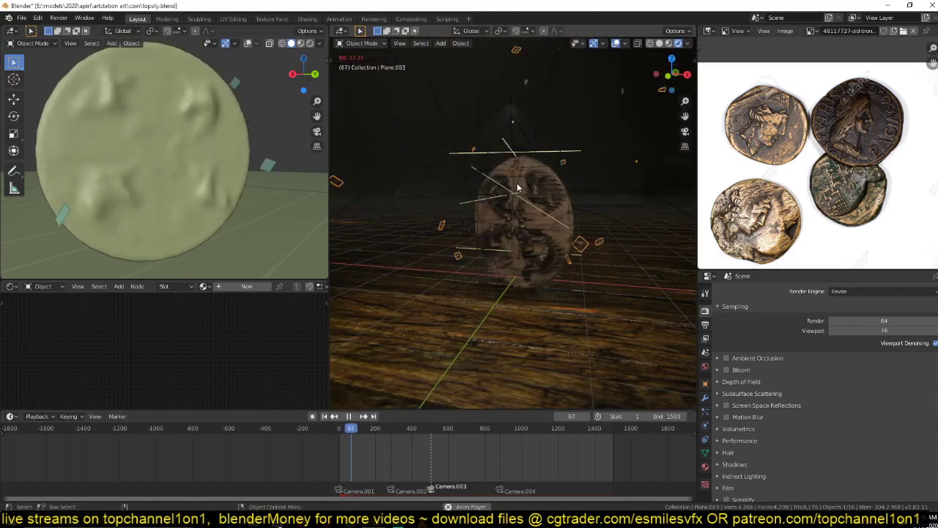